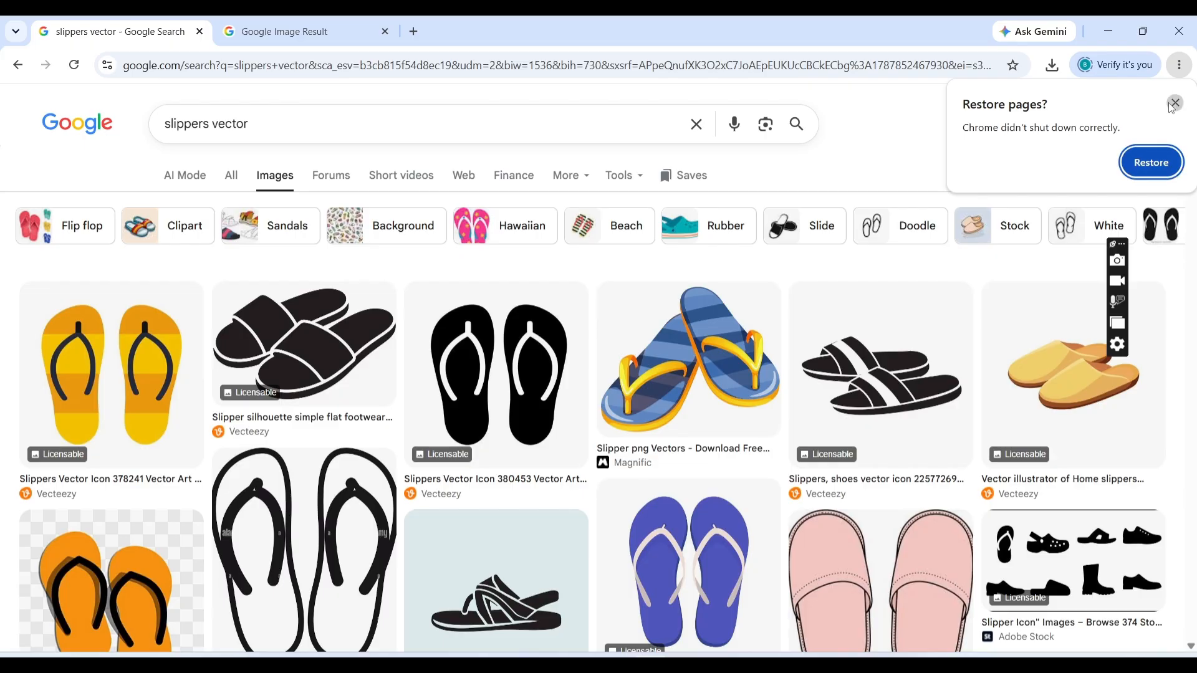
- Browse the slippers vector image search results
left_click(1173, 104)
scroll(1194, 195, "down", 5)
scroll(1193, 195, "down", 3)
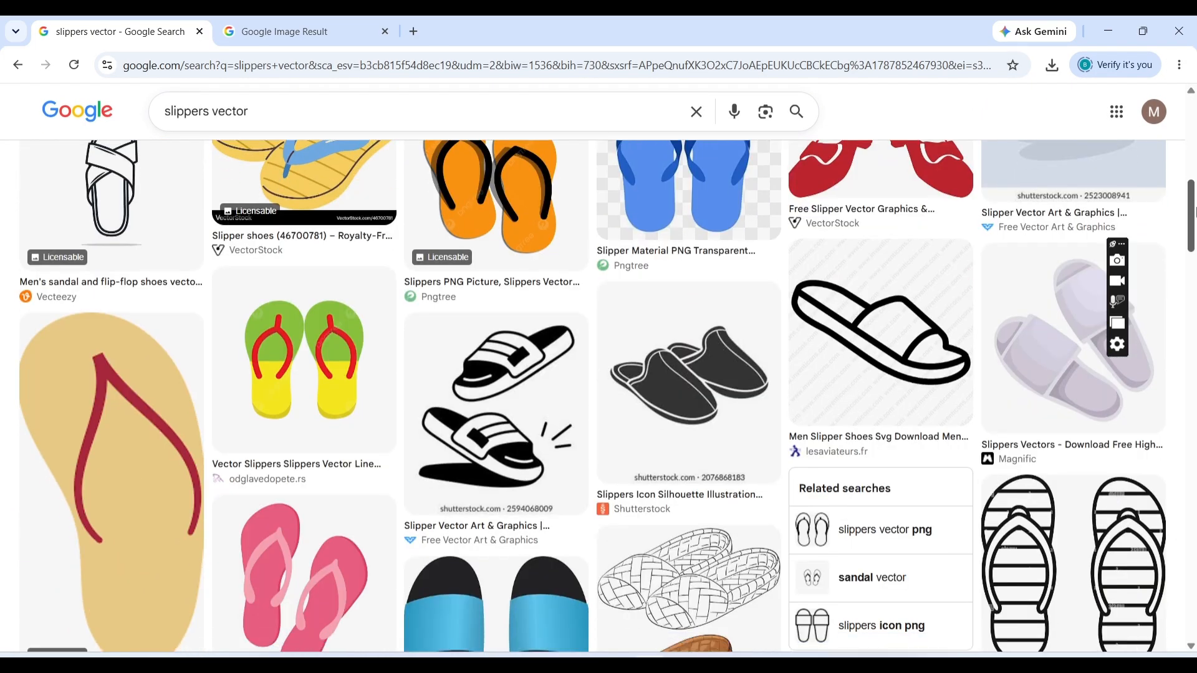
scroll(1193, 212, "down", 6)
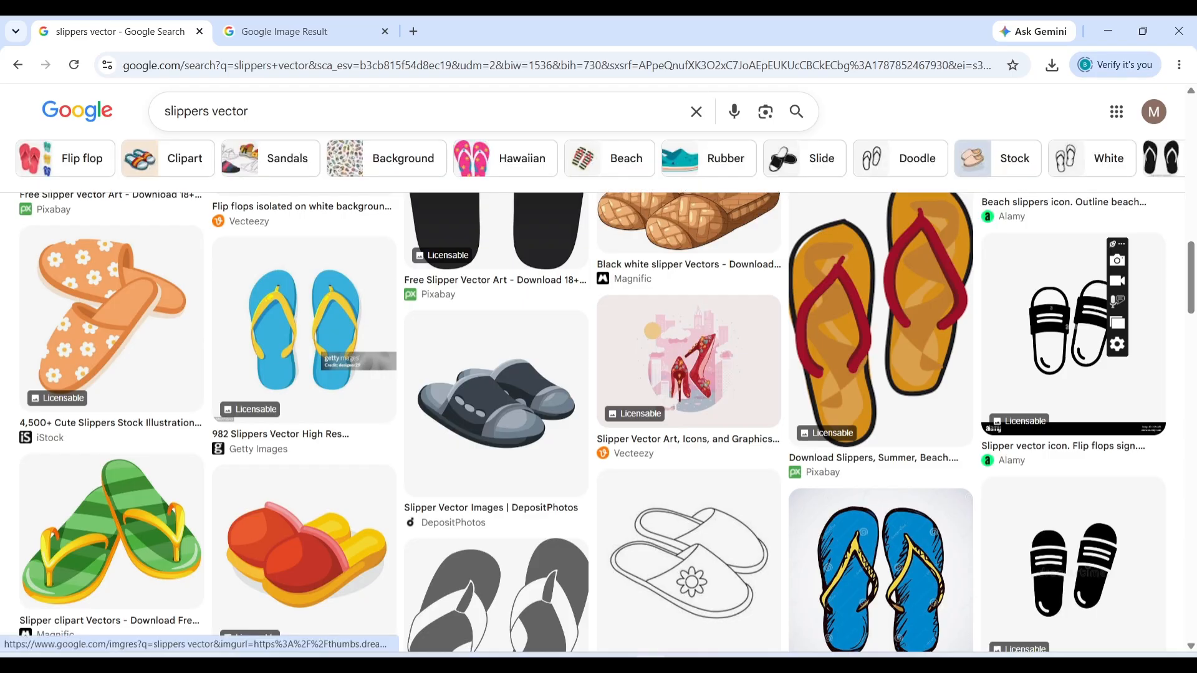
- Switch to CorelDRAW and reposition the flip-flop bitmap to the right of the Sandals logo
key("alt+Tab")
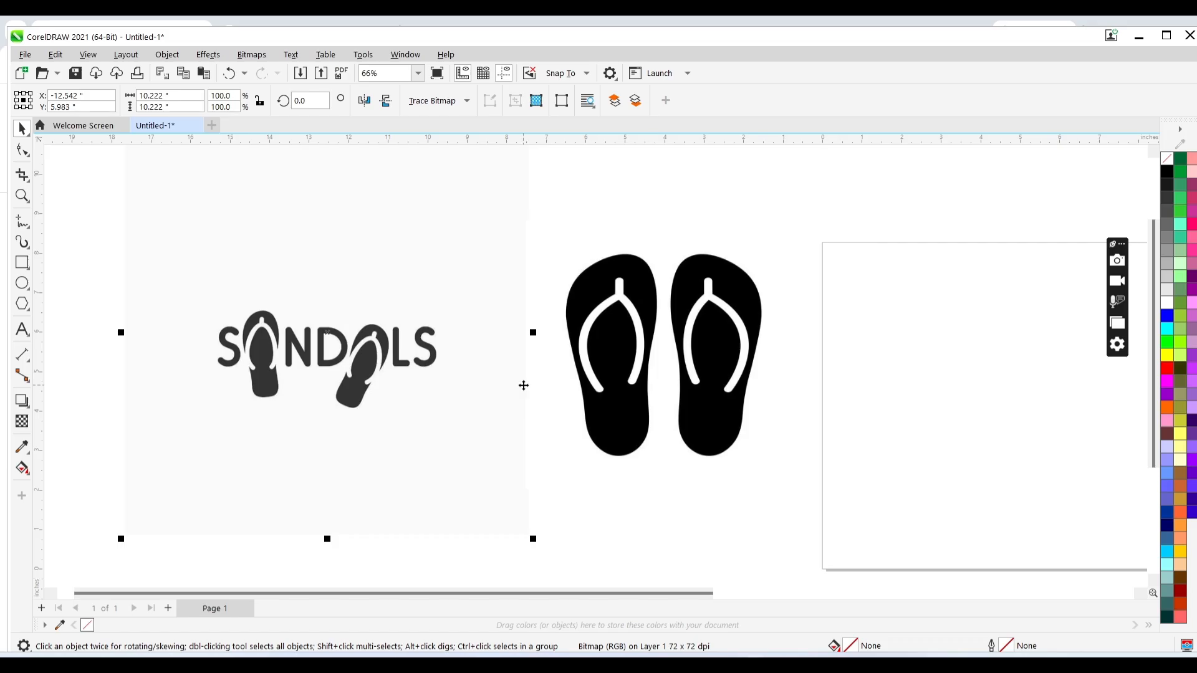
left_click(612, 389)
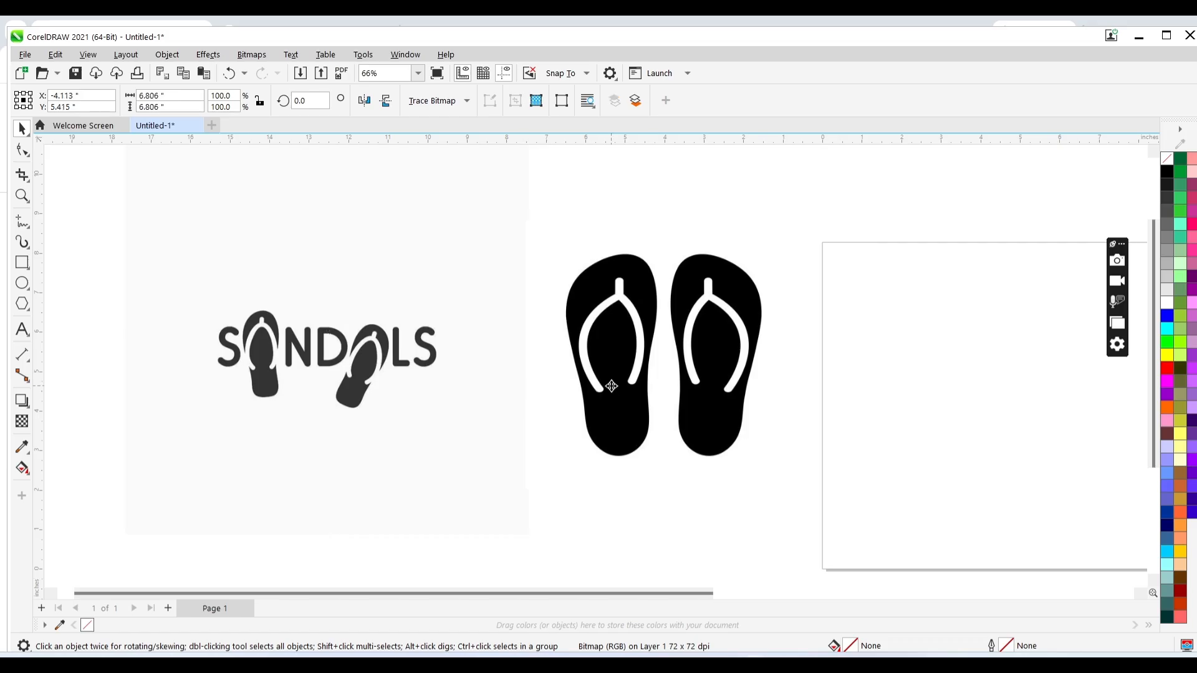
left_click_drag(611, 386, 808, 329)
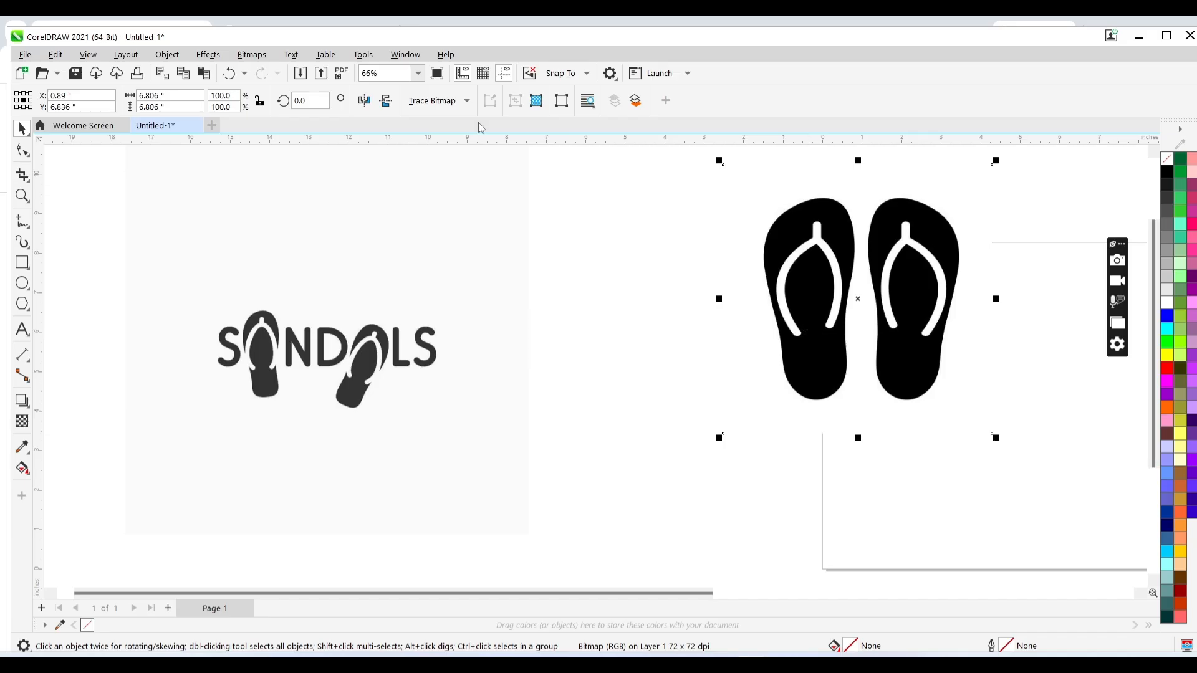
left_click(786, 264)
left_click_drag(786, 264, 665, 282)
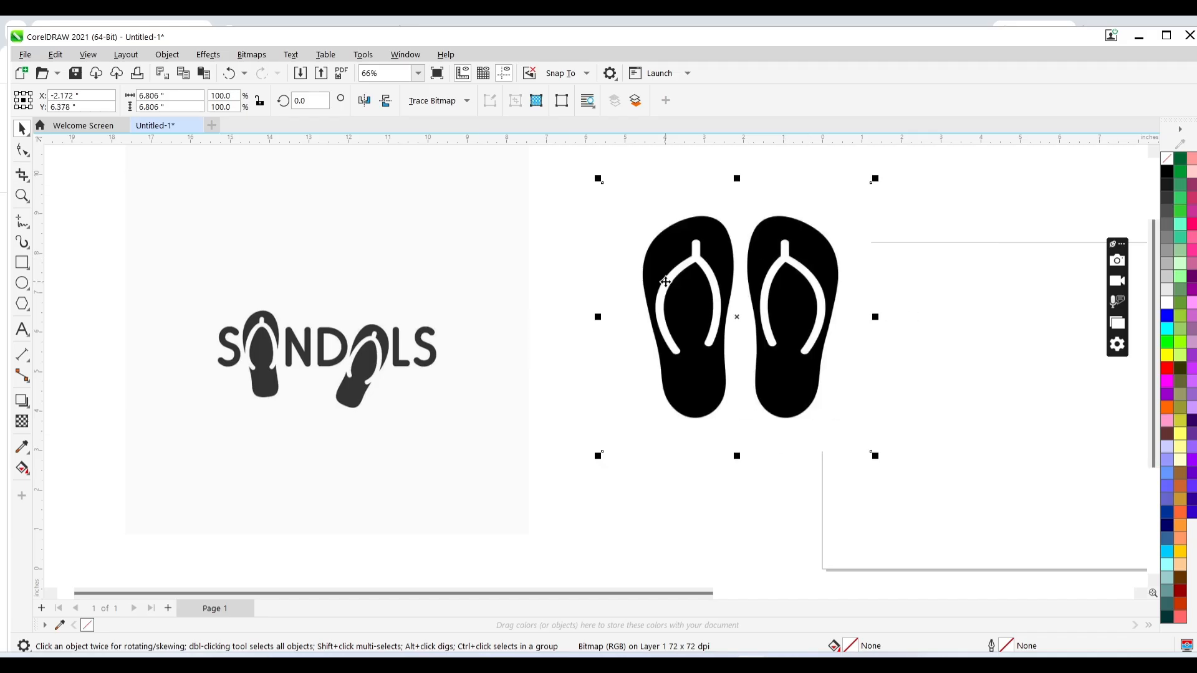
- Convert the flip-flop bitmap to vectors with Quick Trace and move the traced result off the bitmap
left_click(456, 101)
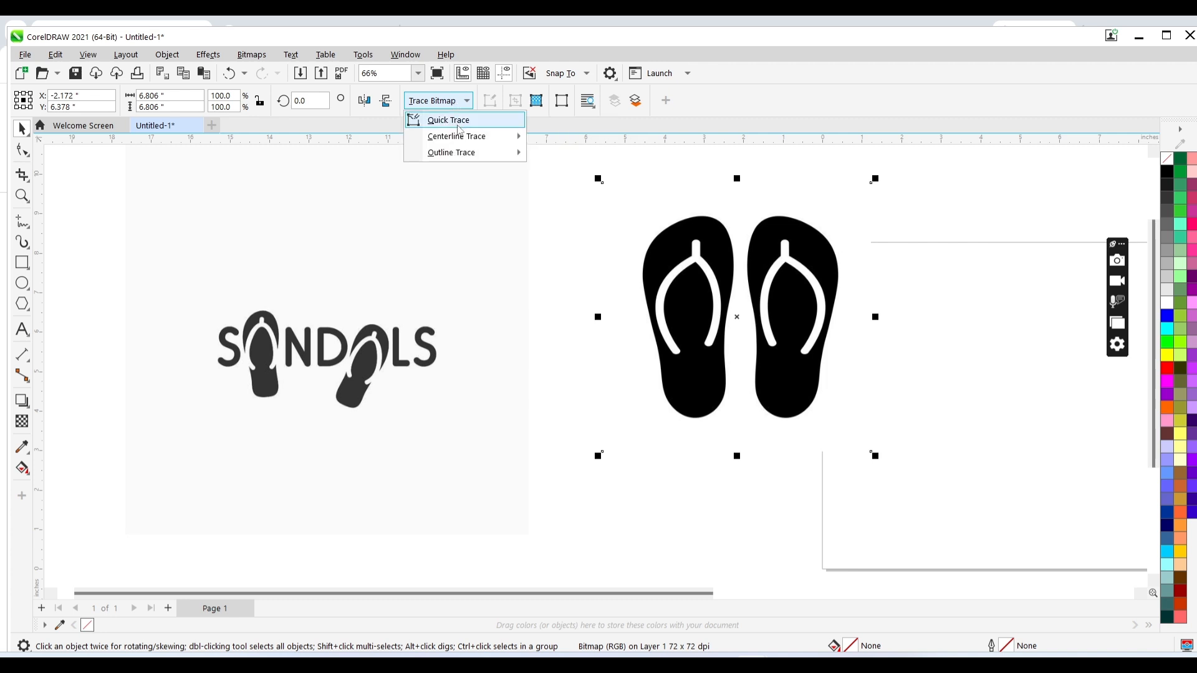
left_click(458, 127)
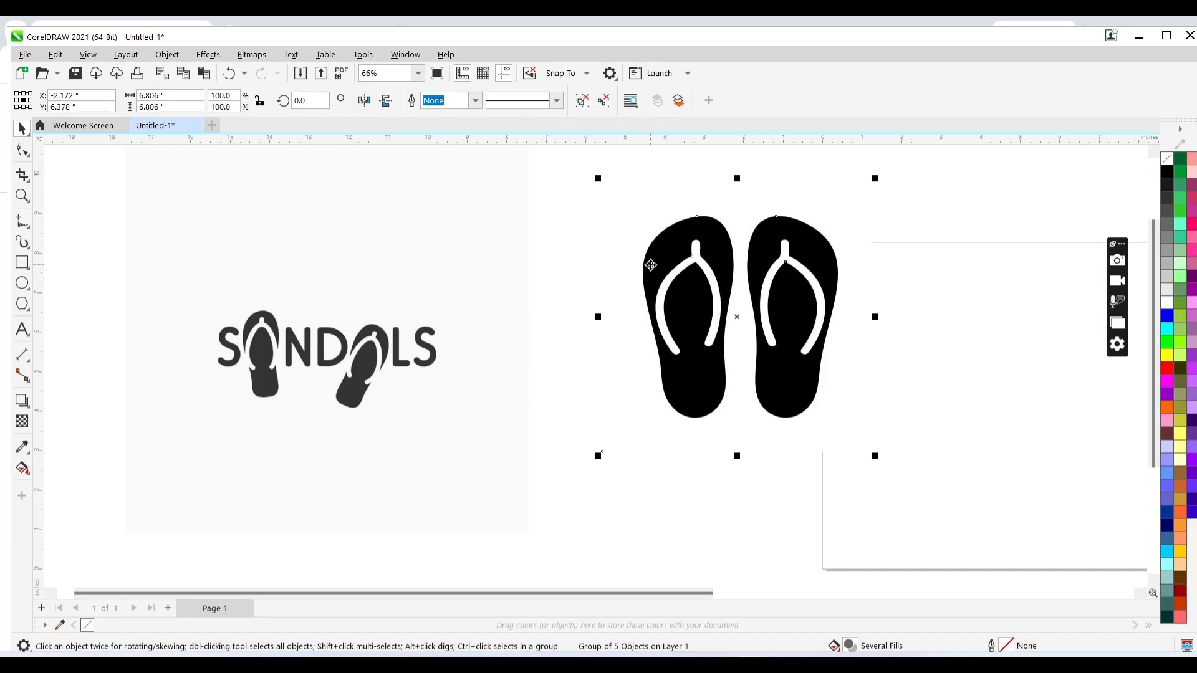
mouse_move(701, 261)
left_mouse_down()
mouse_move(611, 382)
mouse_move(511, 401)
mouse_move(476, 340)
left_mouse_up()
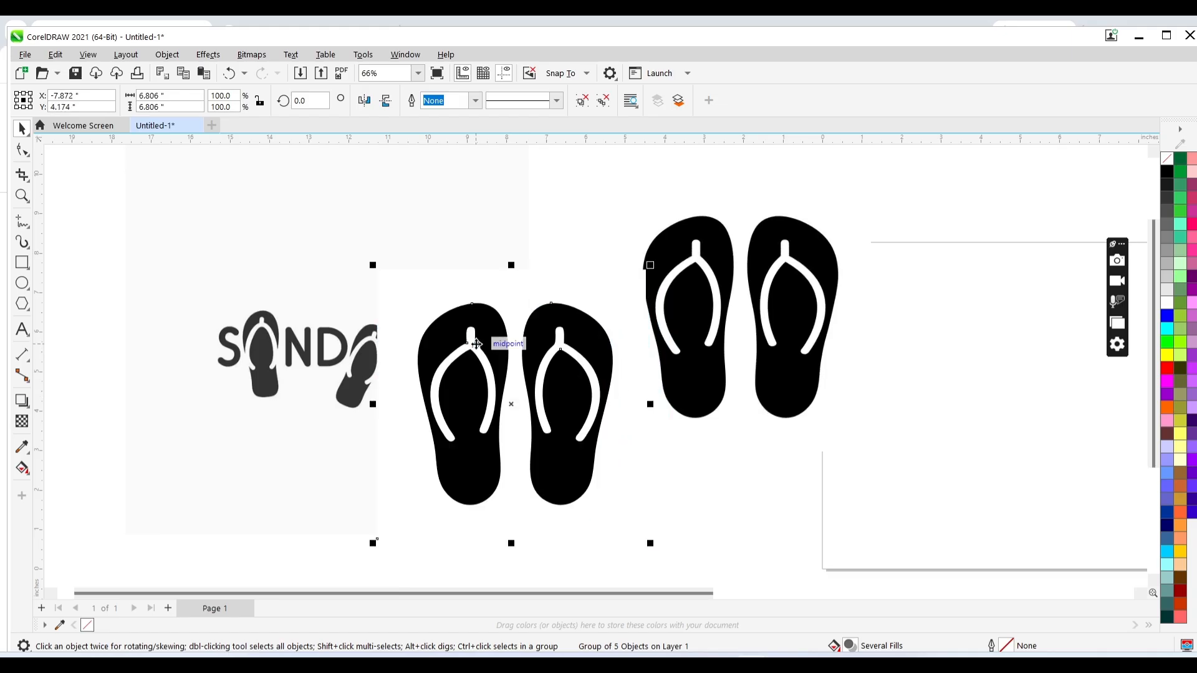
- Delete the original flip-flop bitmap and move the traced flip-flops back to its place
left_click(659, 274)
key("Delete")
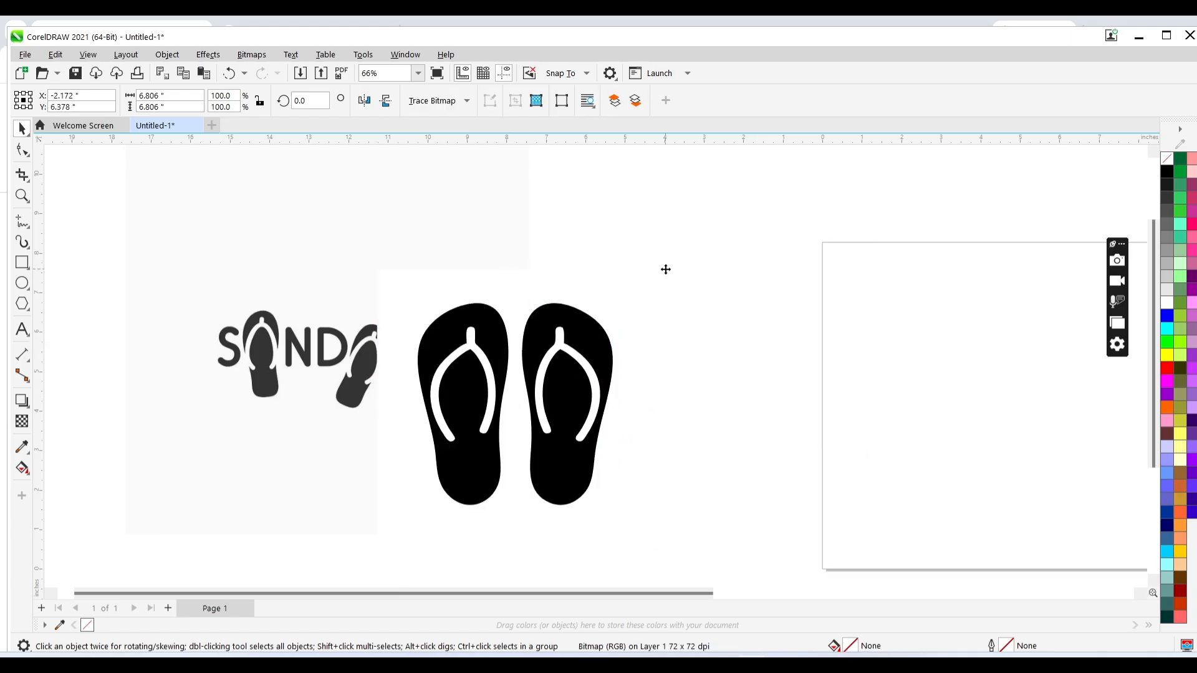
left_click_drag(573, 353, 788, 301)
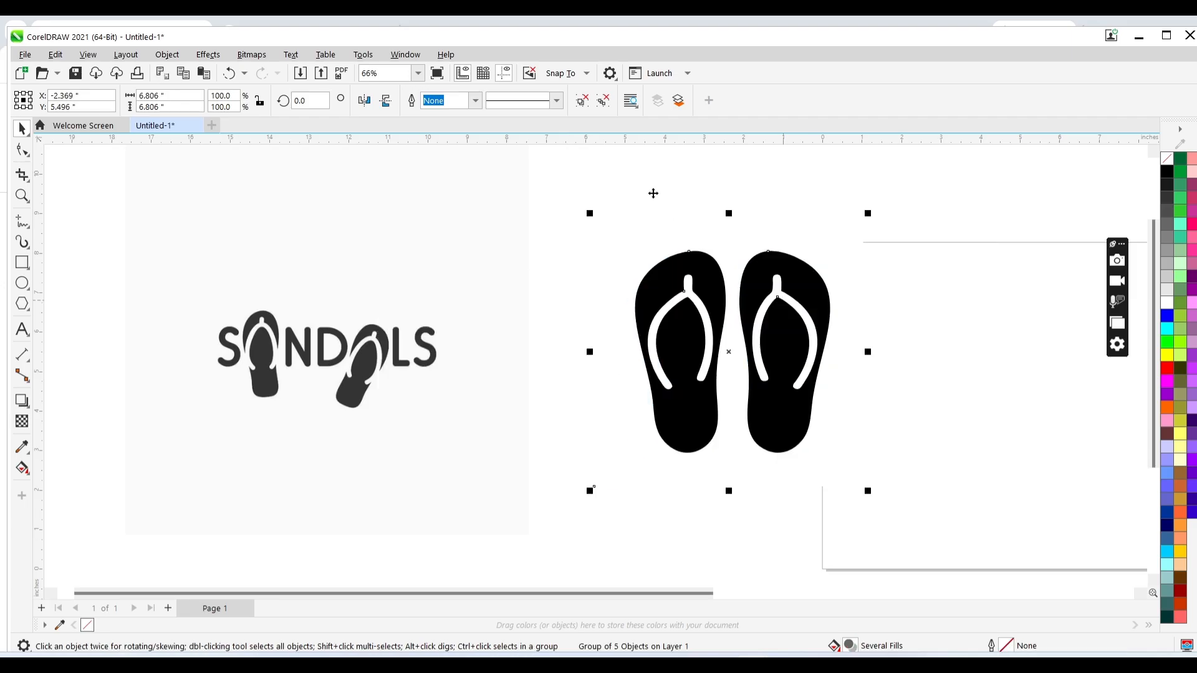
- Ungroup the traced flip-flops and delete the background shape behind them
left_click(582, 101)
left_click(633, 211)
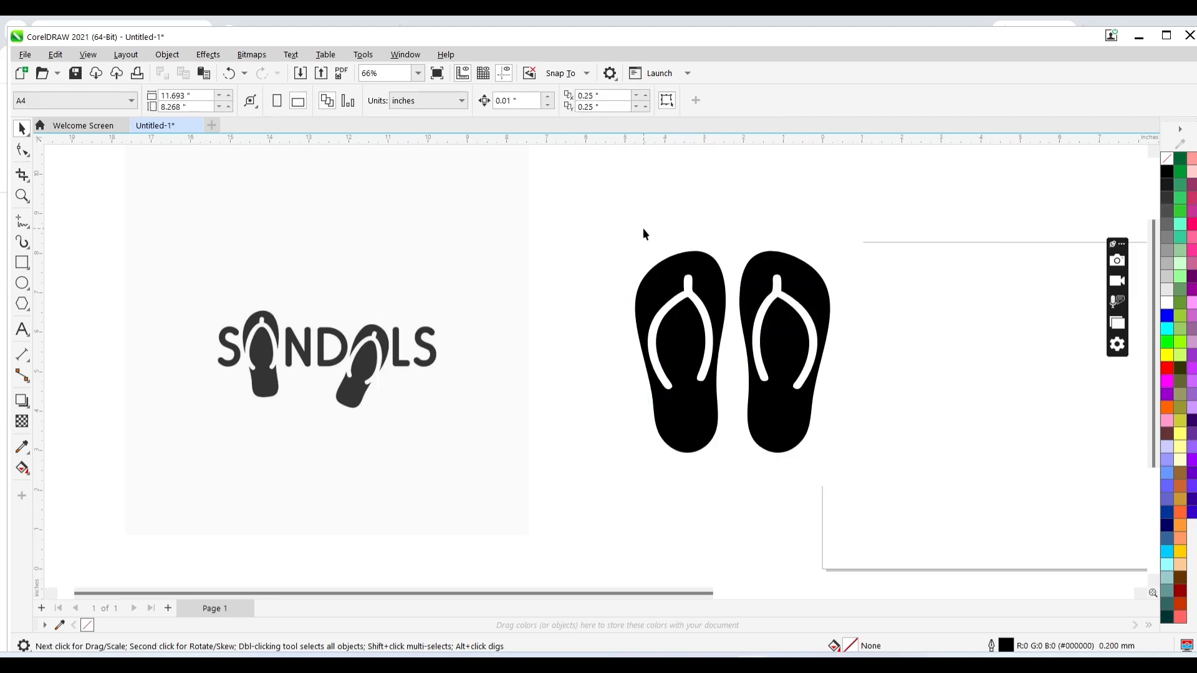
left_click(642, 228)
left_click(650, 233)
key("Delete")
- Select the left flip-flop's strap and sole and trim the strap out of the sole
left_click(711, 324)
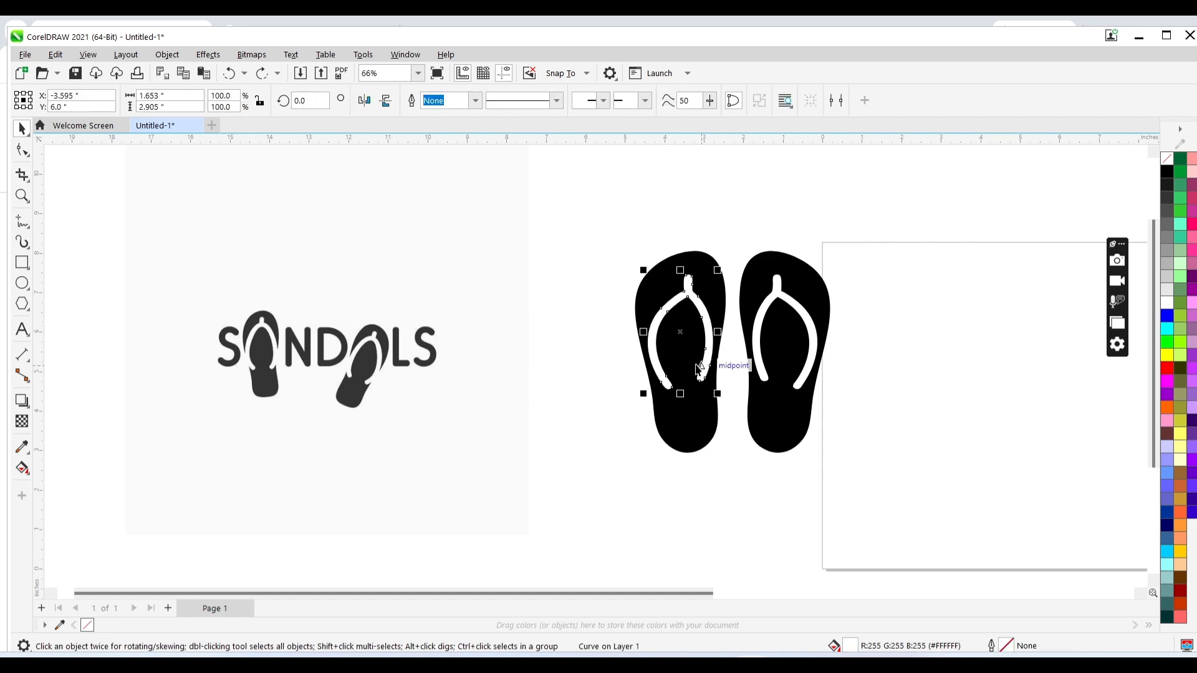
left_click(717, 298, "shift")
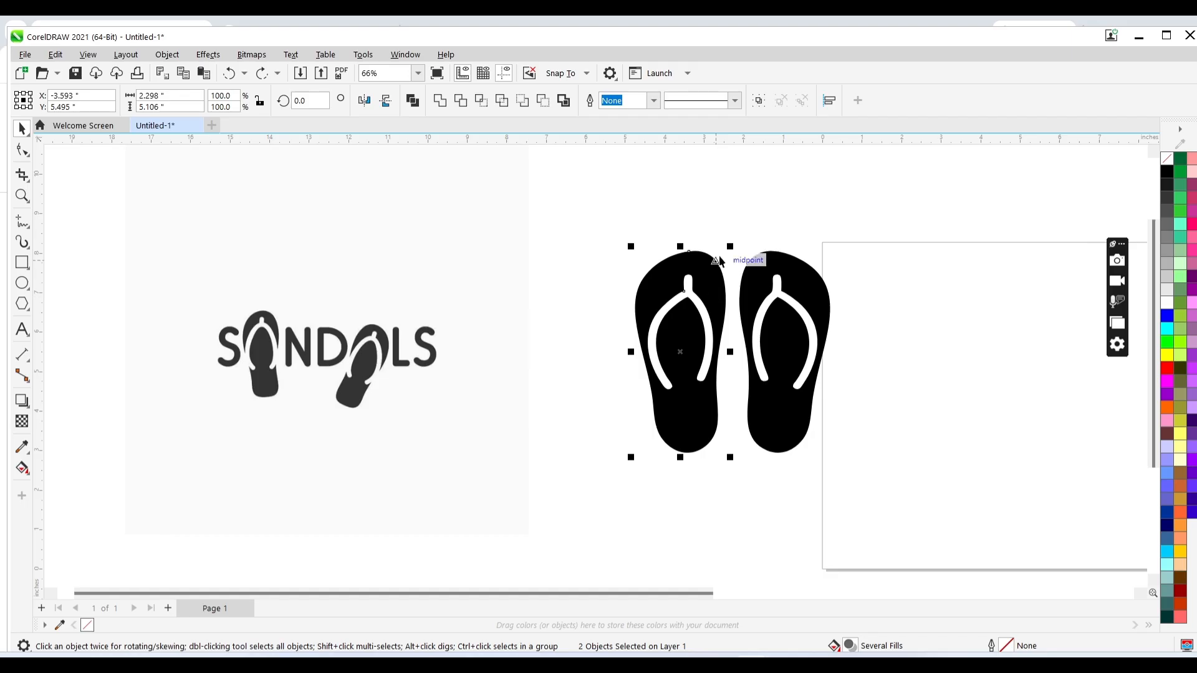
left_click(717, 265)
left_click_drag(590, 211, 750, 465)
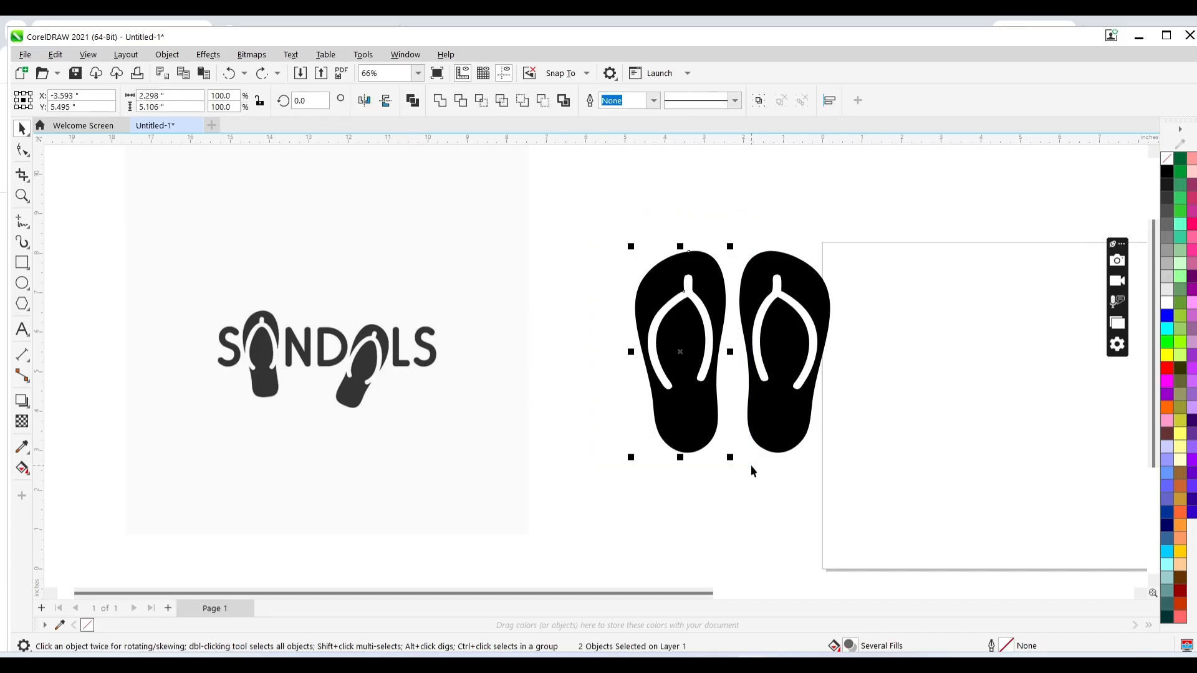
left_click(467, 104)
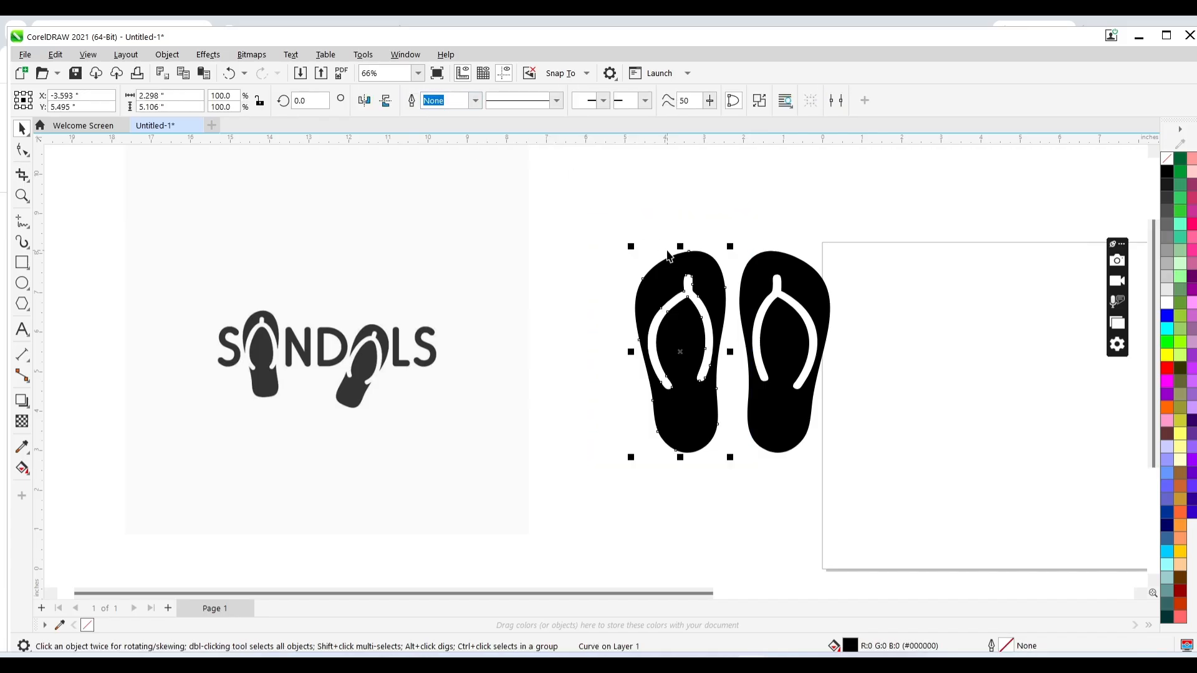
- Move the trimmed left flip-flop aside and delete the leftover strap shape
left_click_drag(703, 252, 778, 424)
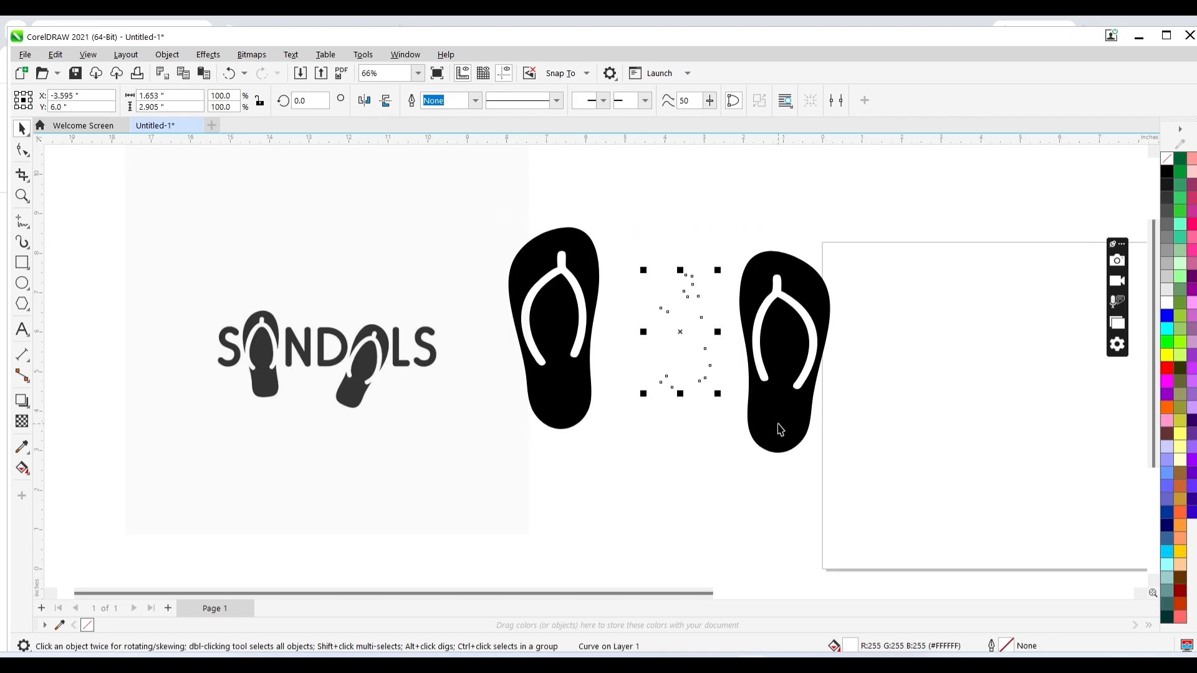
key("Delete")
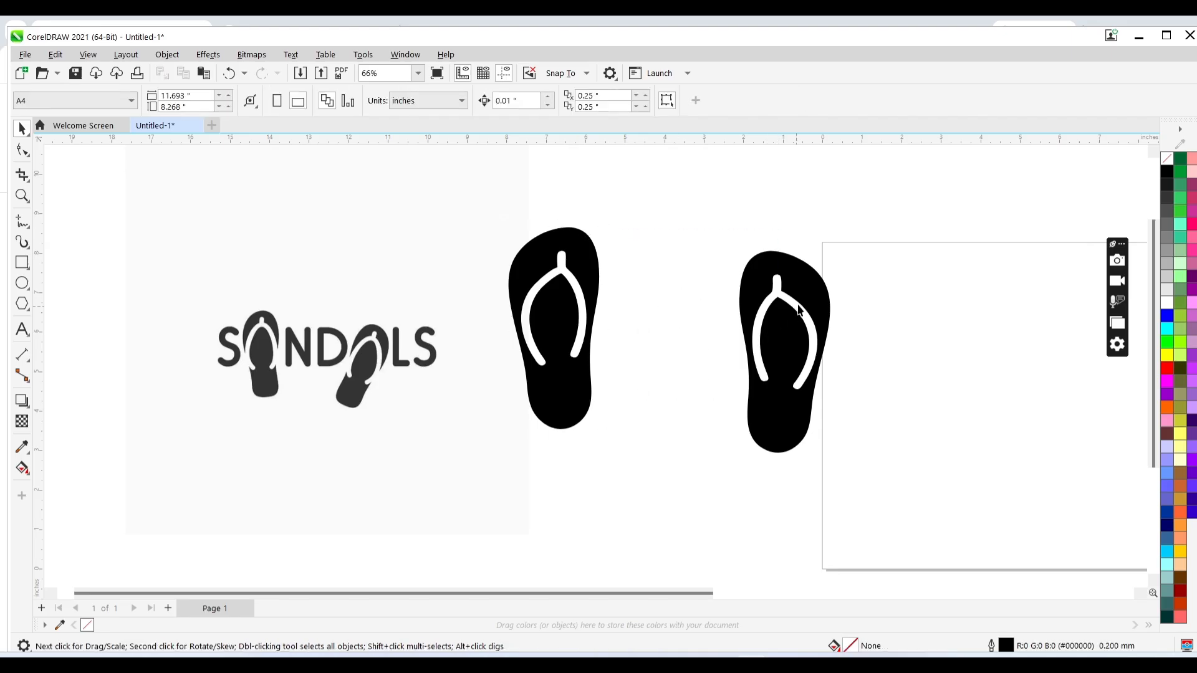
- Select the right flip-flop's strap and sole and trim the strap out of the sole
left_click_drag(880, 219, 668, 510)
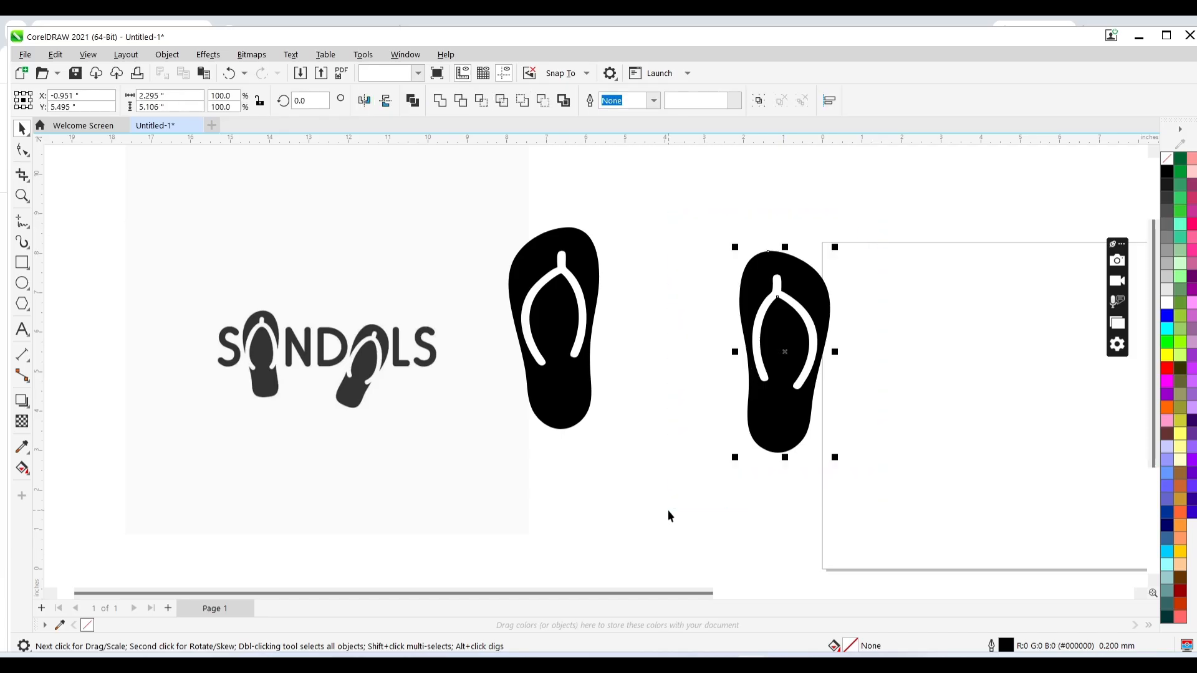
left_click(462, 106)
left_click(890, 286)
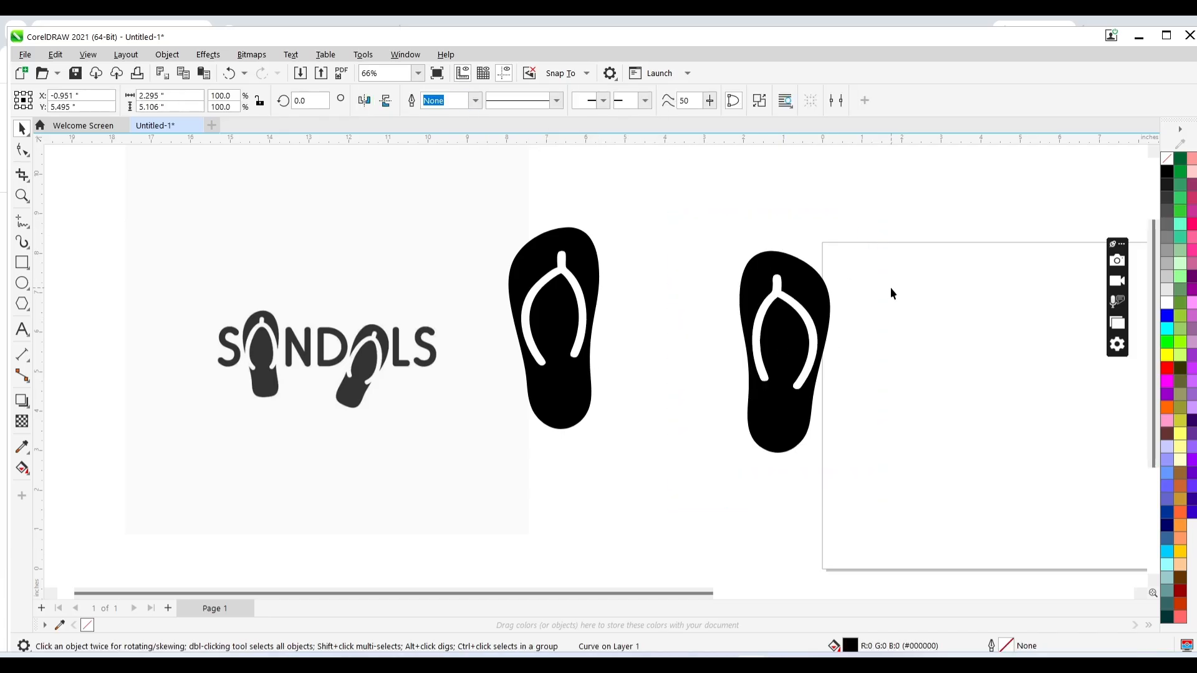
- Place the right flip-flop next to the left one and move both onto the page
left_click_drag(918, 268, 729, 395)
left_click(729, 395)
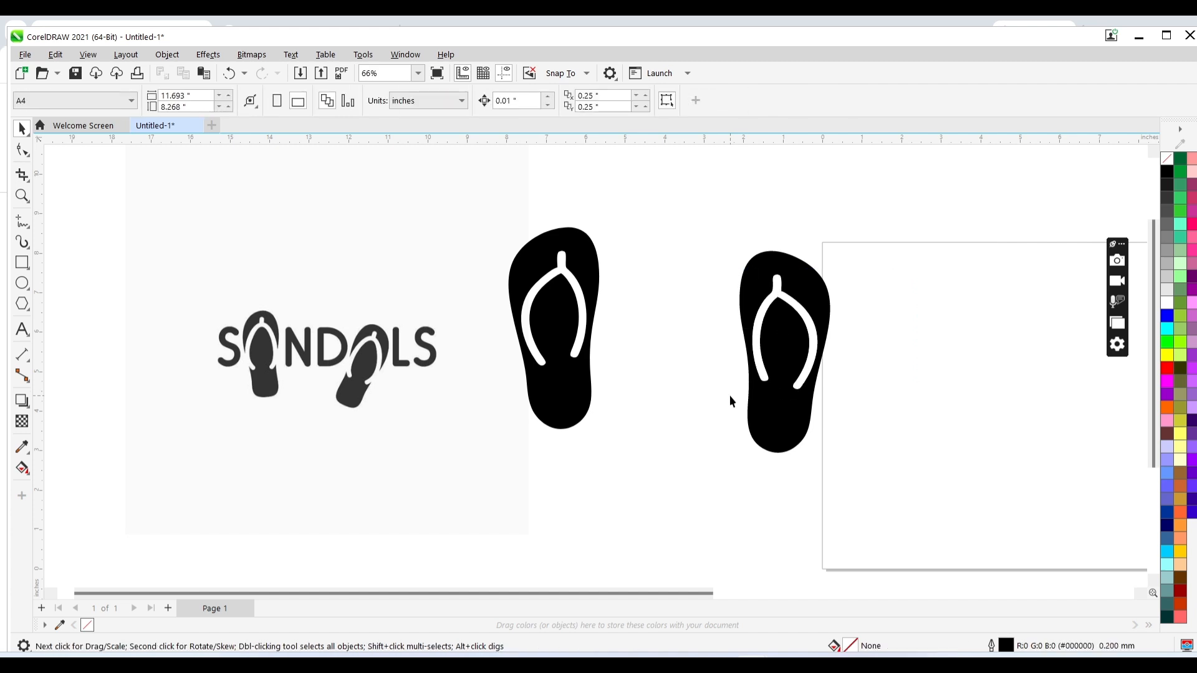
left_click_drag(810, 317, 725, 306)
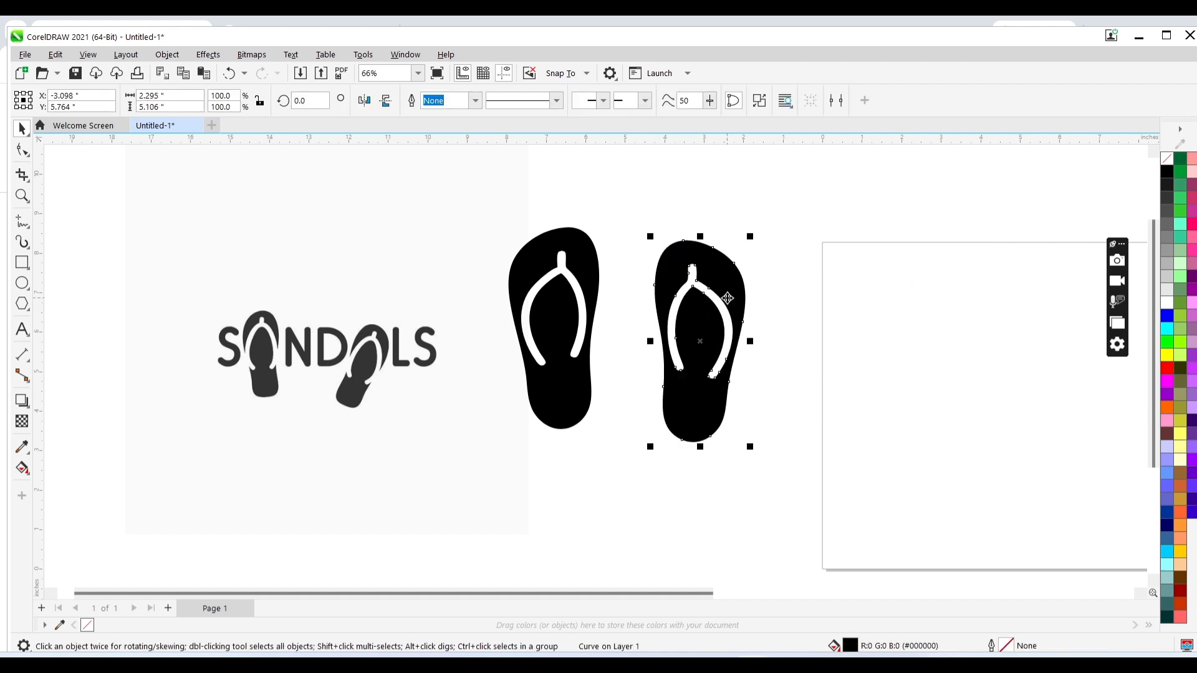
left_click(587, 277, "shift")
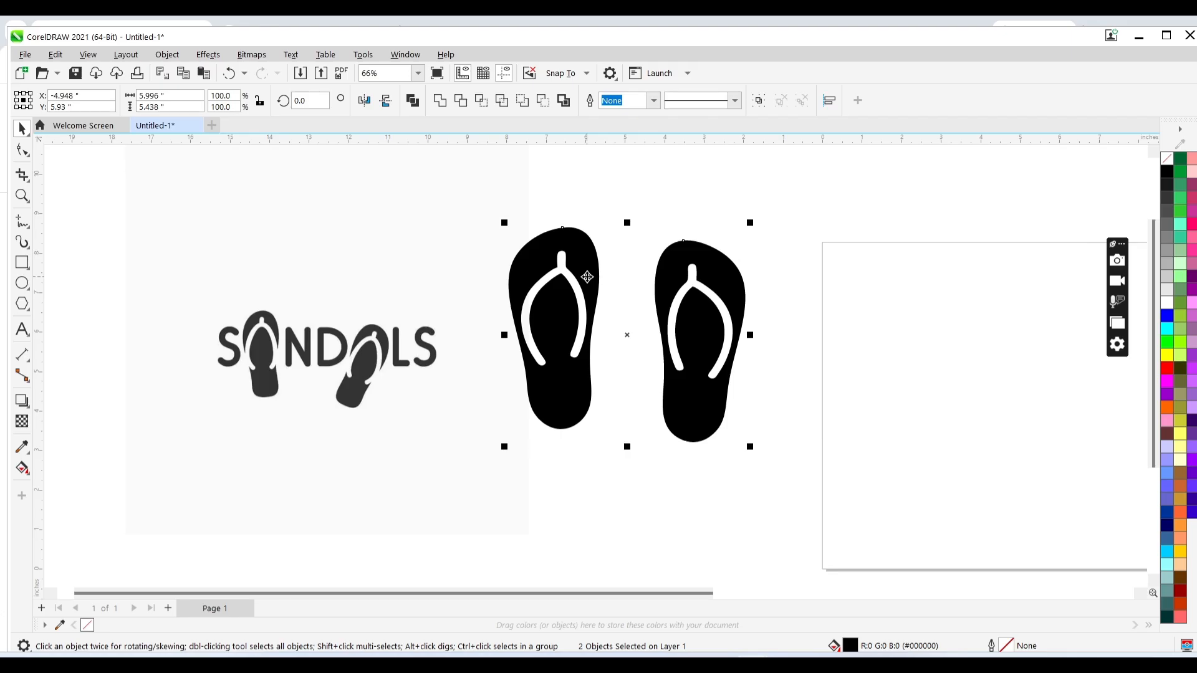
left_click_drag(586, 277, 883, 350)
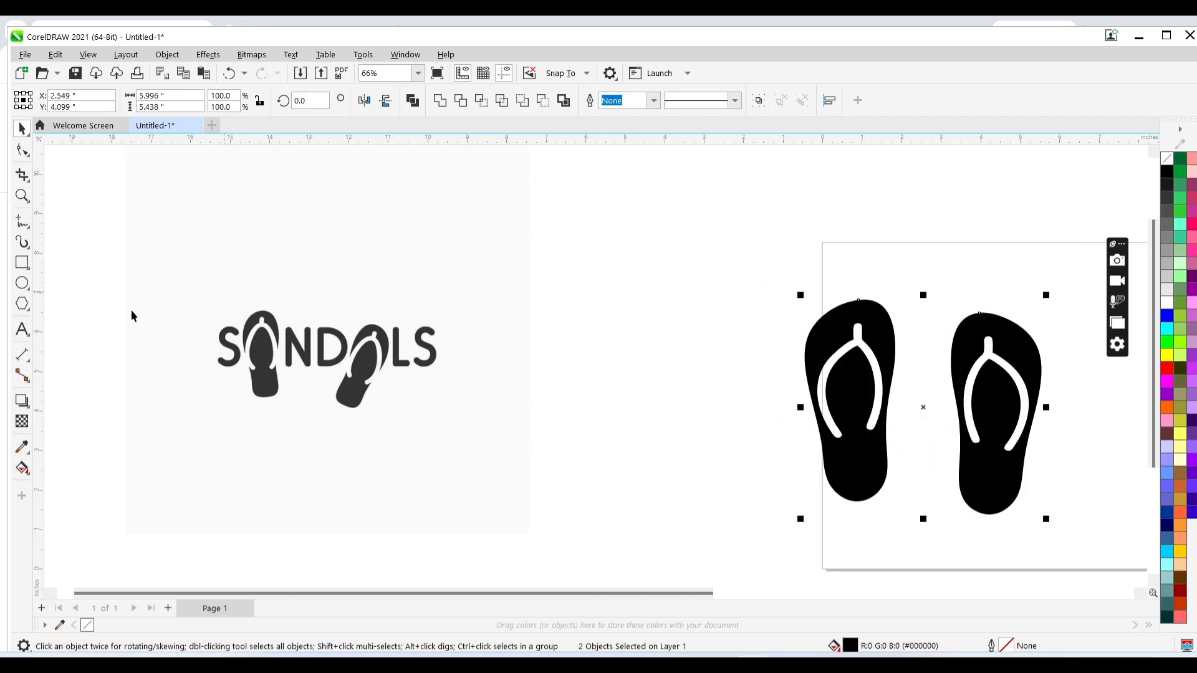
- Add the text SNDLS to the right of the Sandals logo
left_click(22, 329)
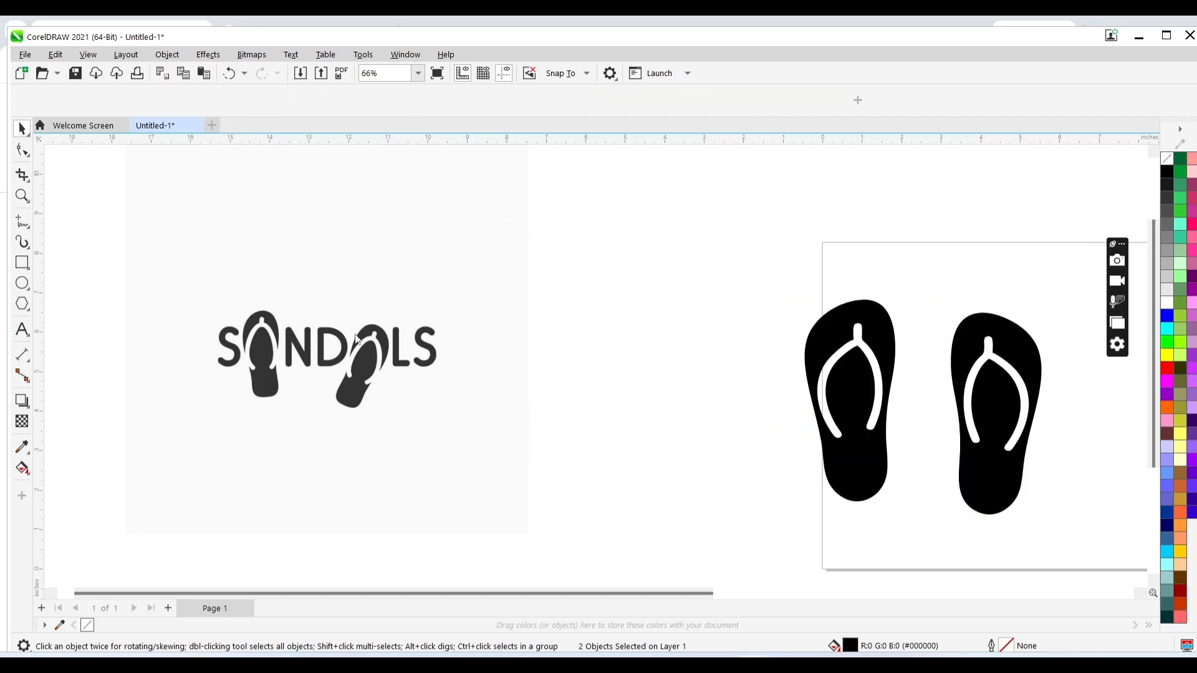
left_click(520, 359)
type("sa")
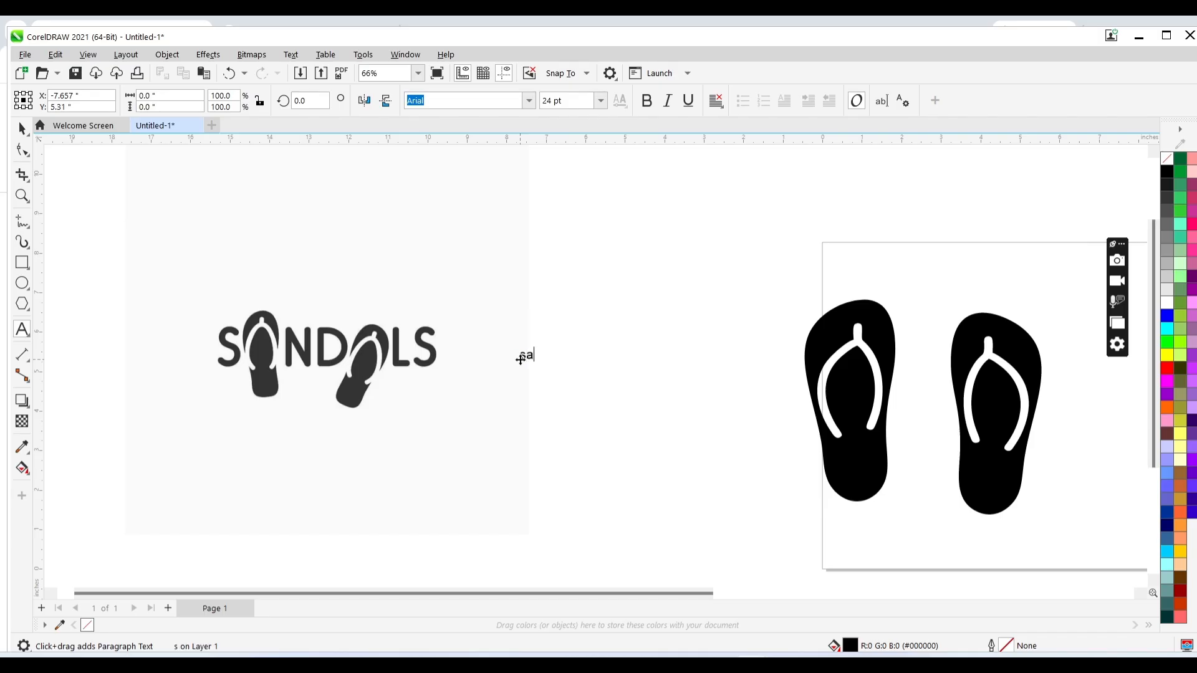
key("BackSpace")
key("BackSpace")
type("SNDLS")
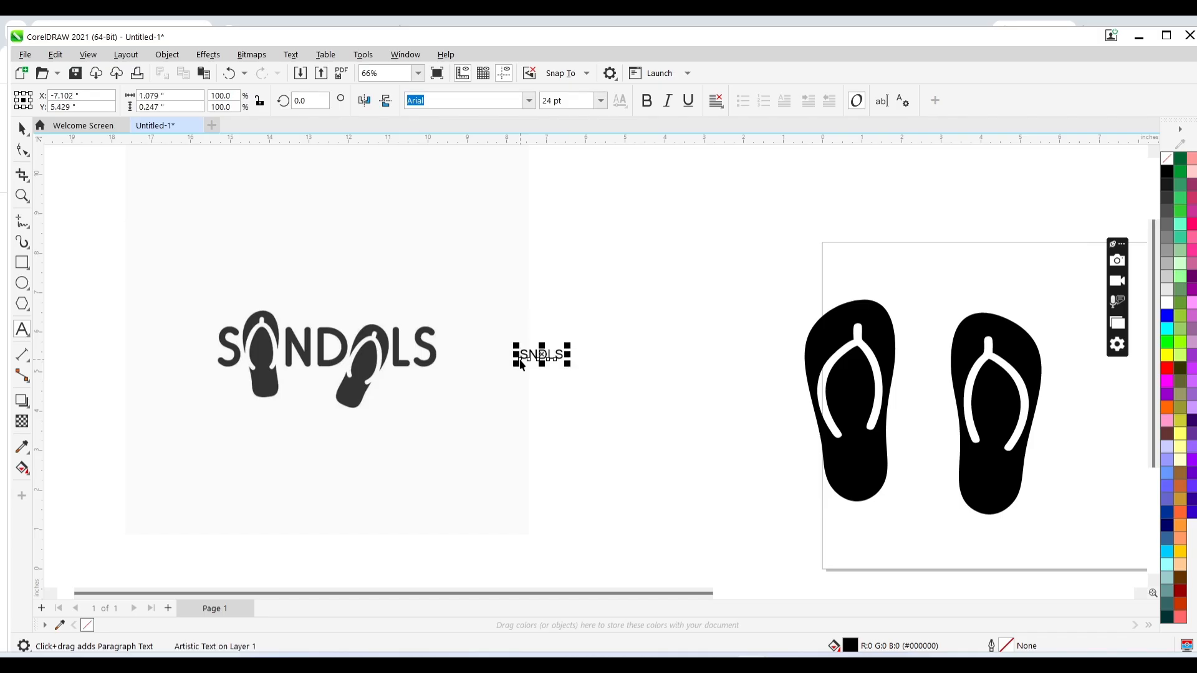
key("ctrl+space")
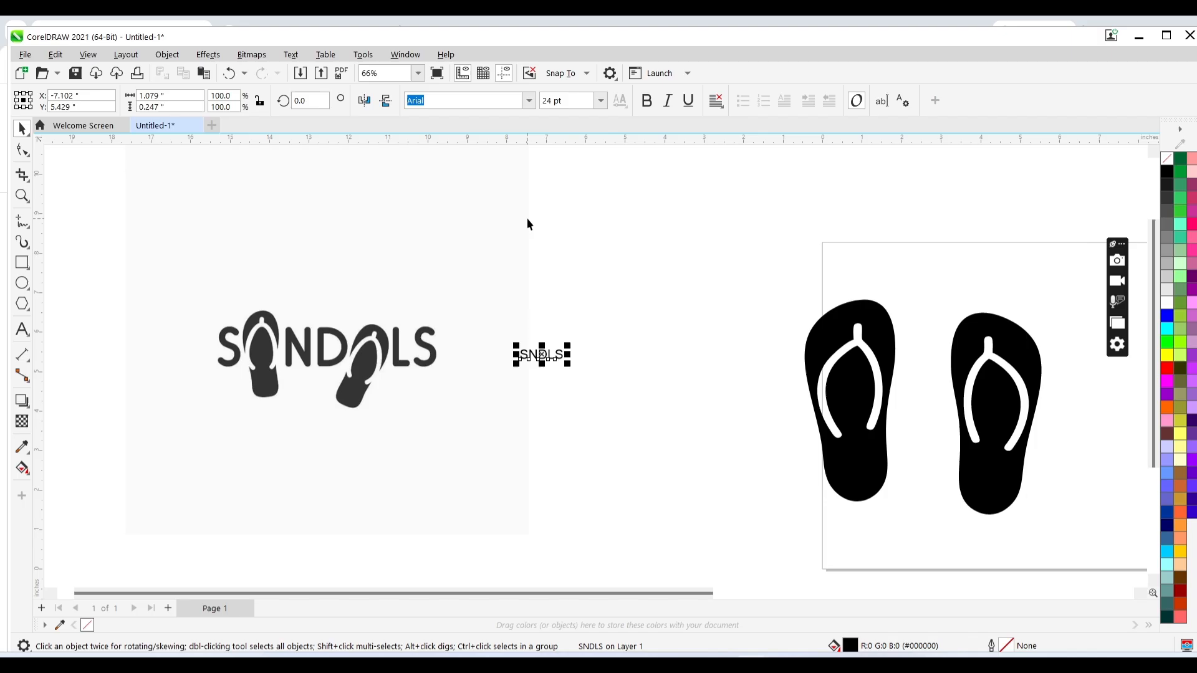
- Set the SNDLS text to the Arial Nova Cond Bold font at 100 pt
left_click(529, 101)
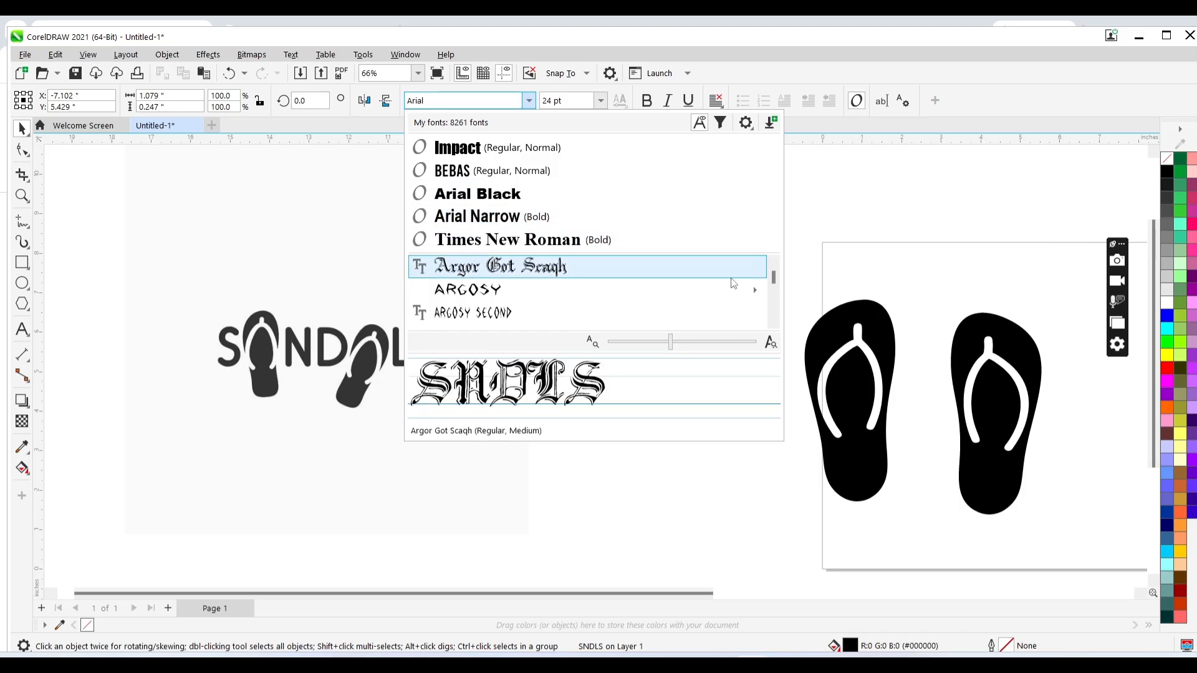
mouse_move(758, 289)
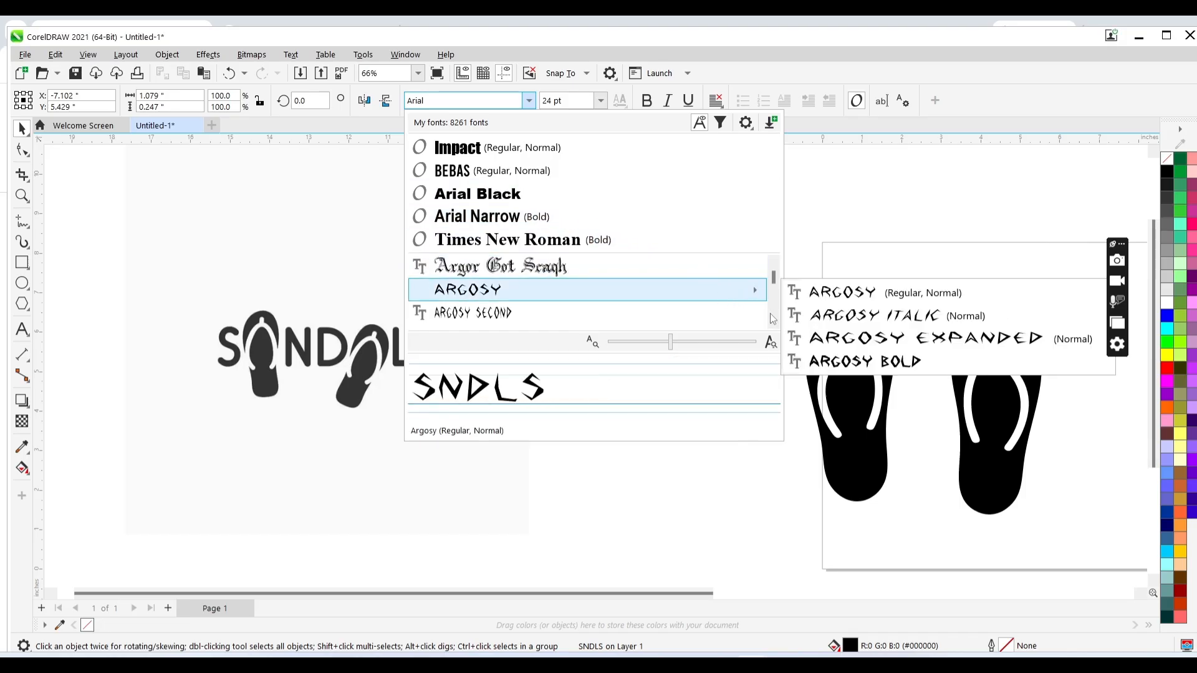
scroll(772, 321, "down", 3)
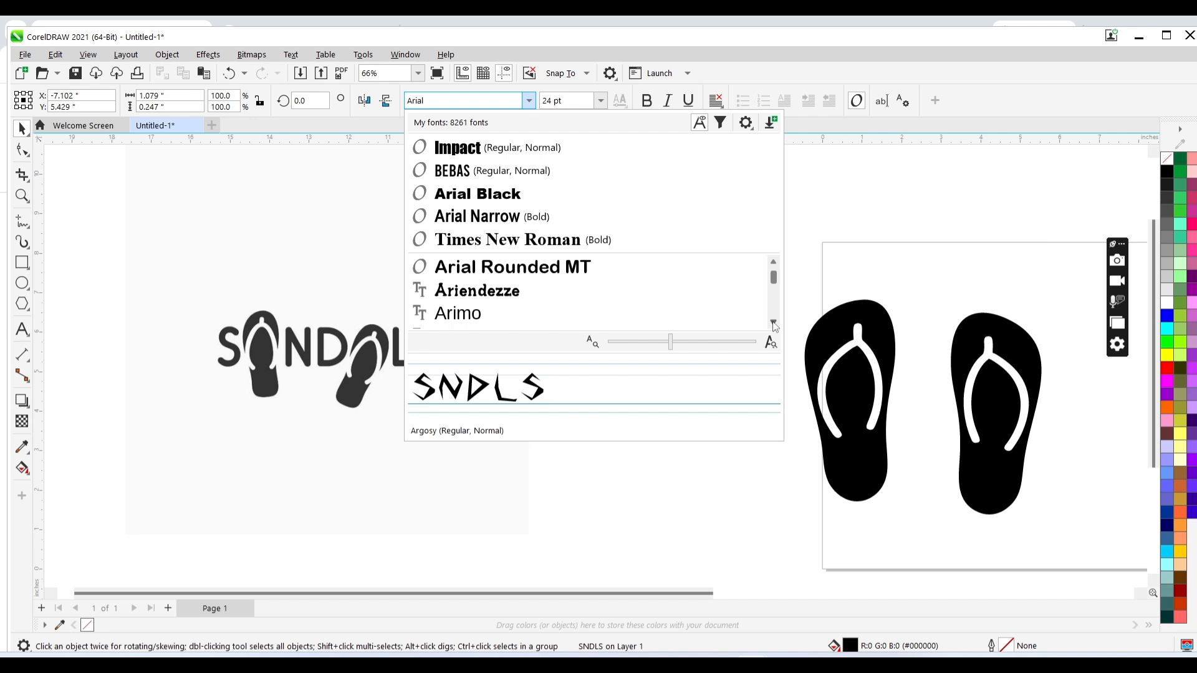
left_click(773, 261)
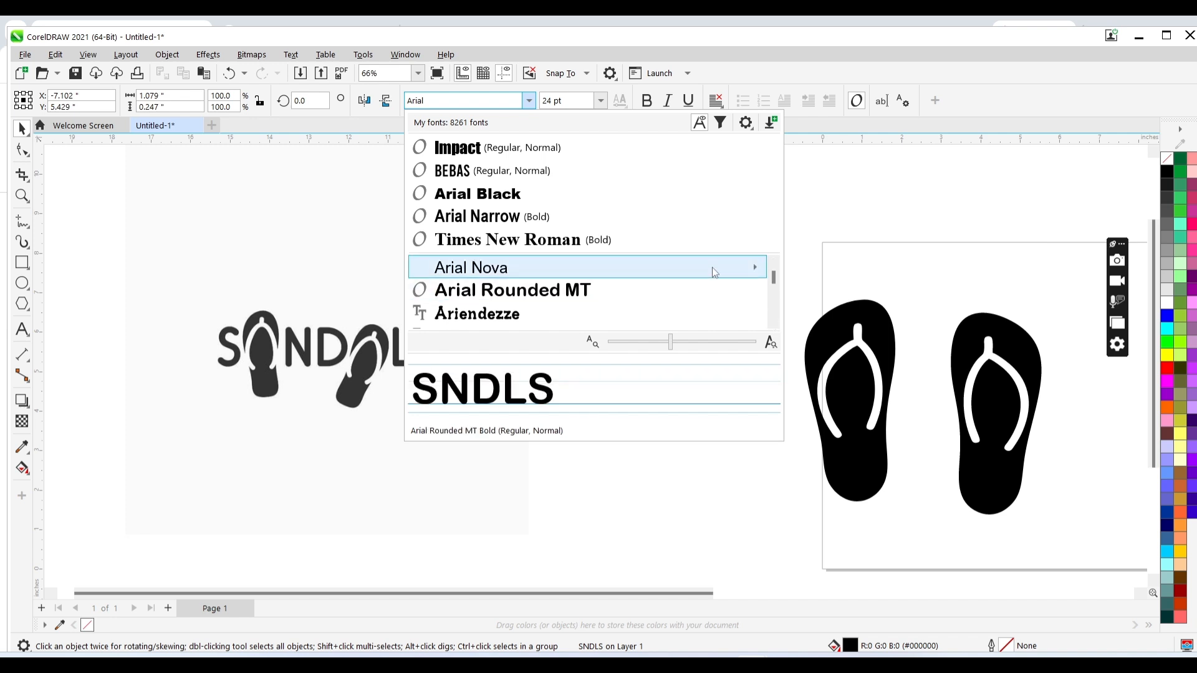
mouse_move(713, 267)
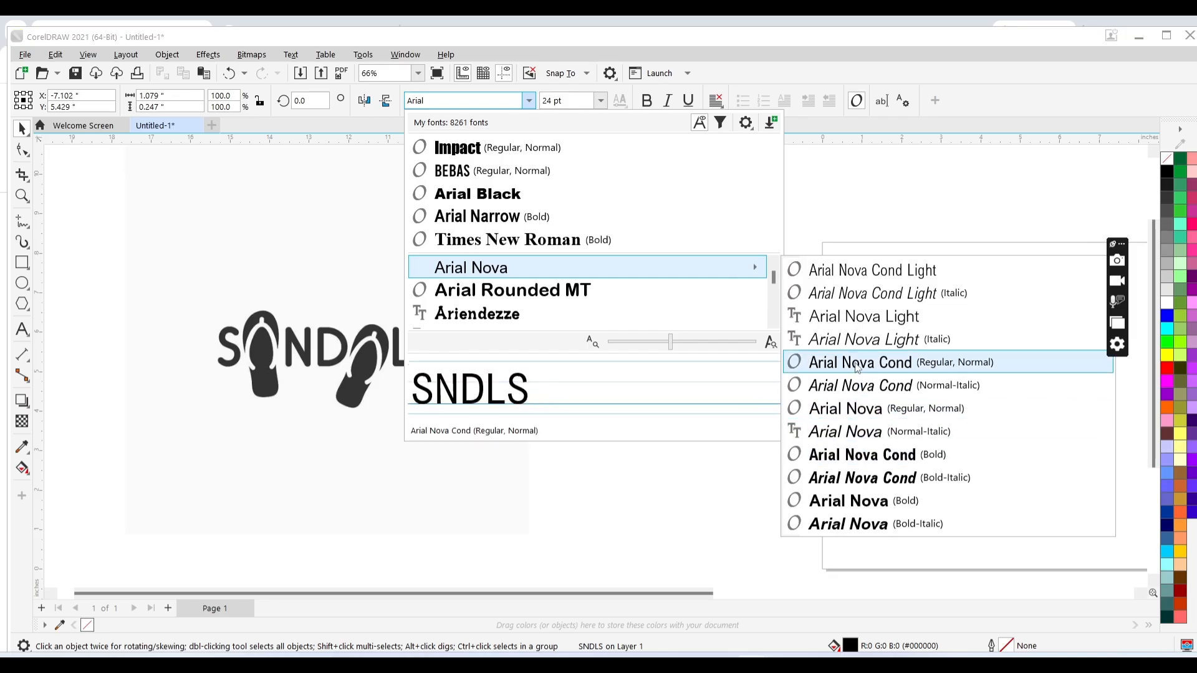
left_click(863, 452)
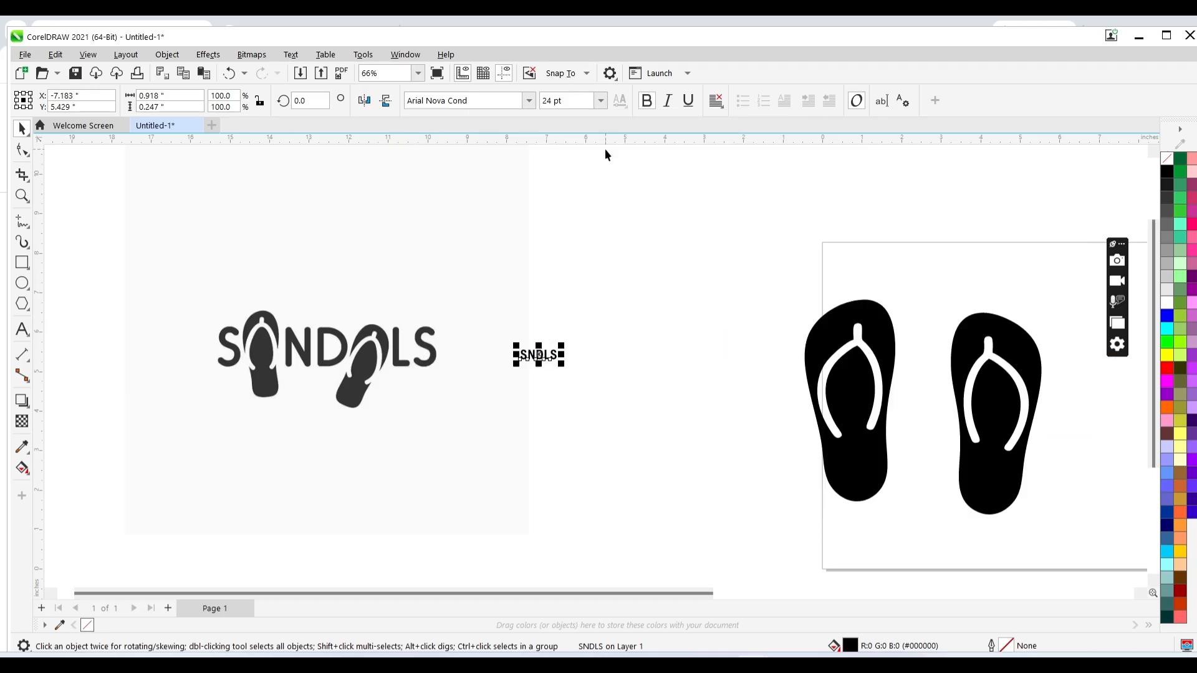
left_click(600, 100)
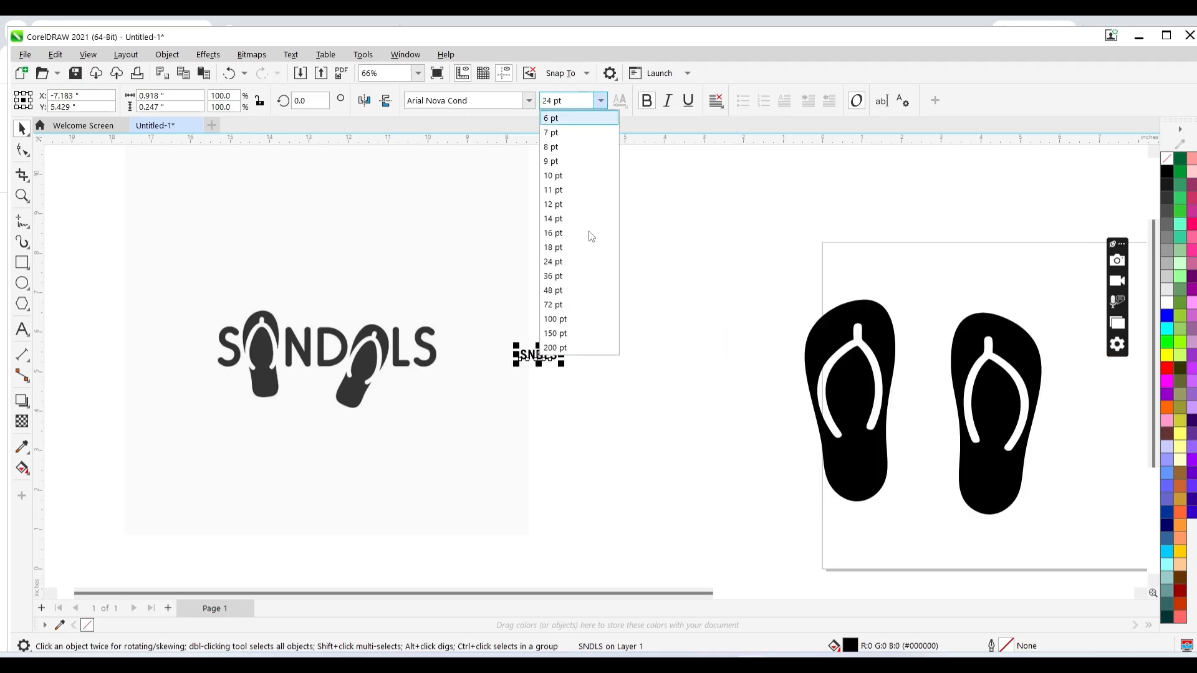
left_click(568, 320)
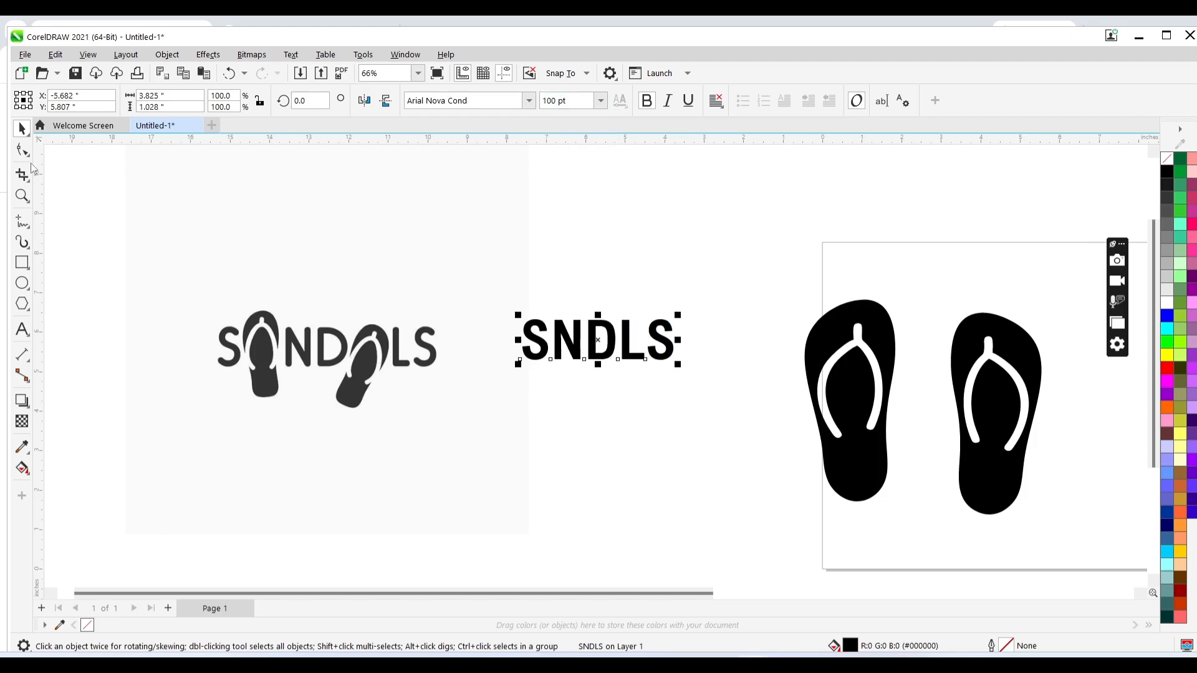
left_click(22, 150)
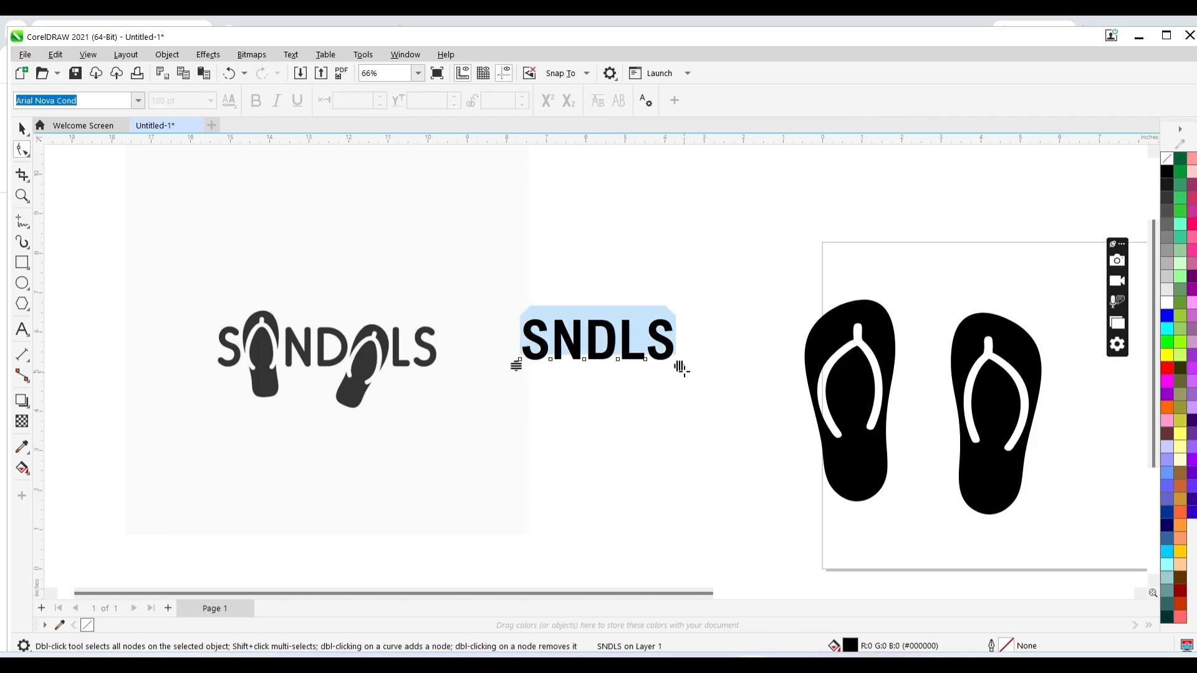
left_click_drag(681, 369, 721, 369)
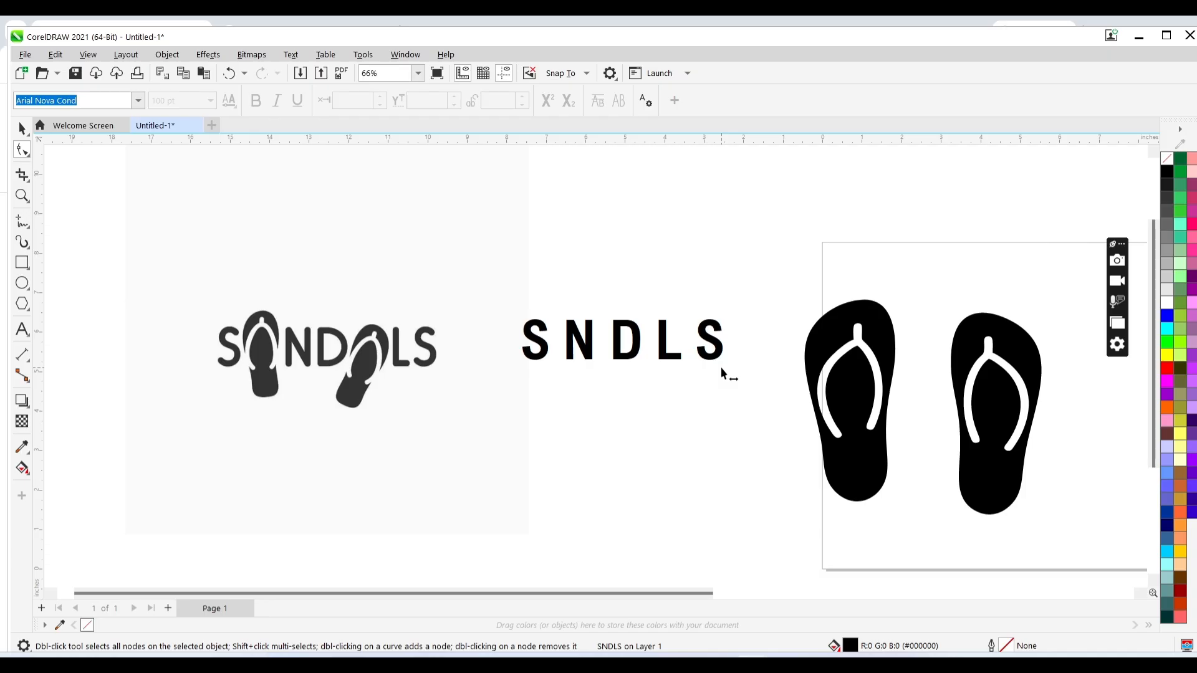
key("ctrl+z")
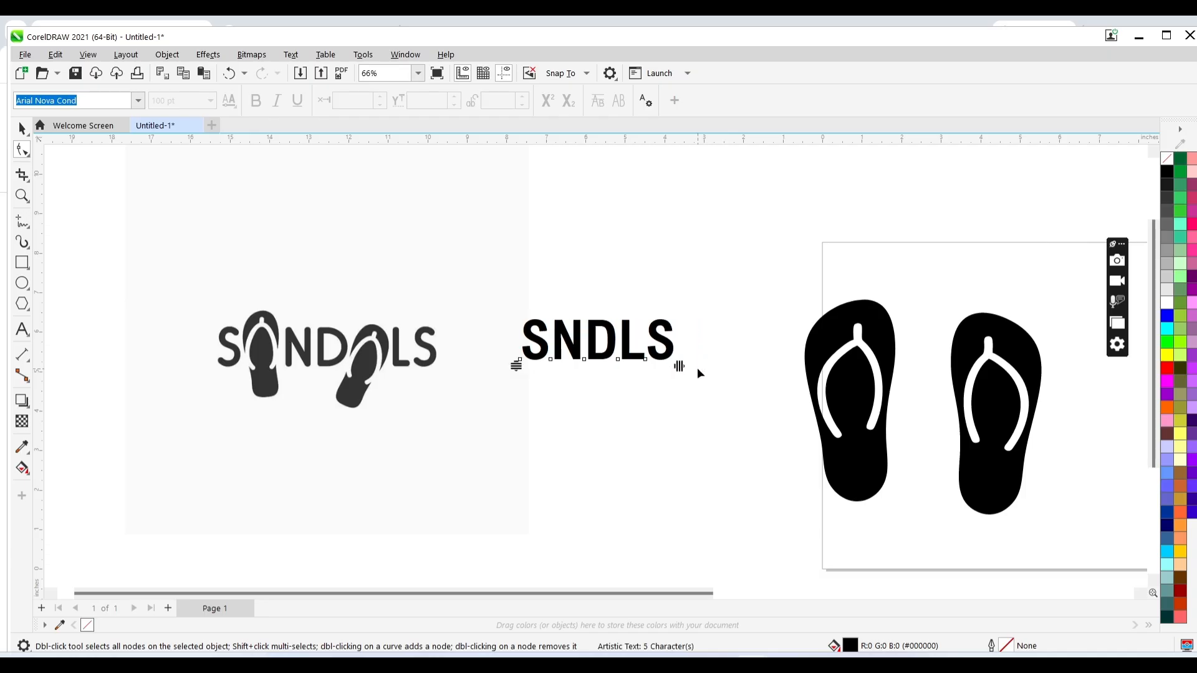
key("space")
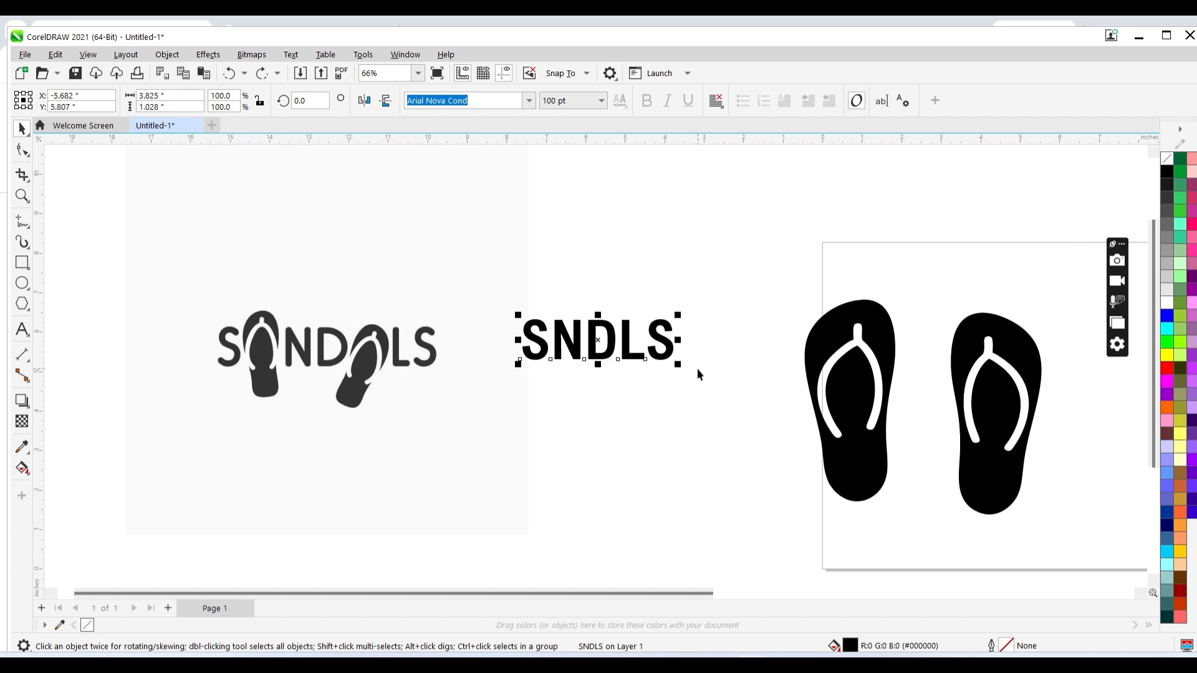
- Break the SNDLS text apart into letters and shift NDLS right to open a gap after the S
key("ctrl+k")
left_click_drag(711, 291, 536, 384)
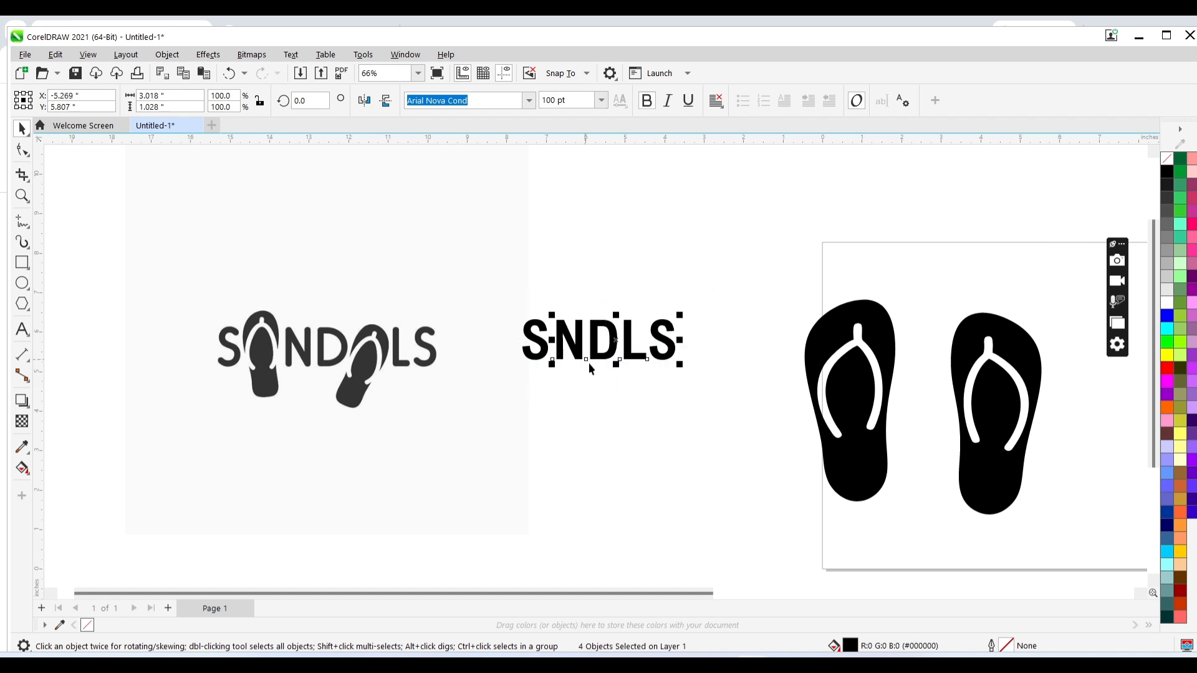
key("Right")
key("Right")
key("Right")
key("Right")
key("Right")
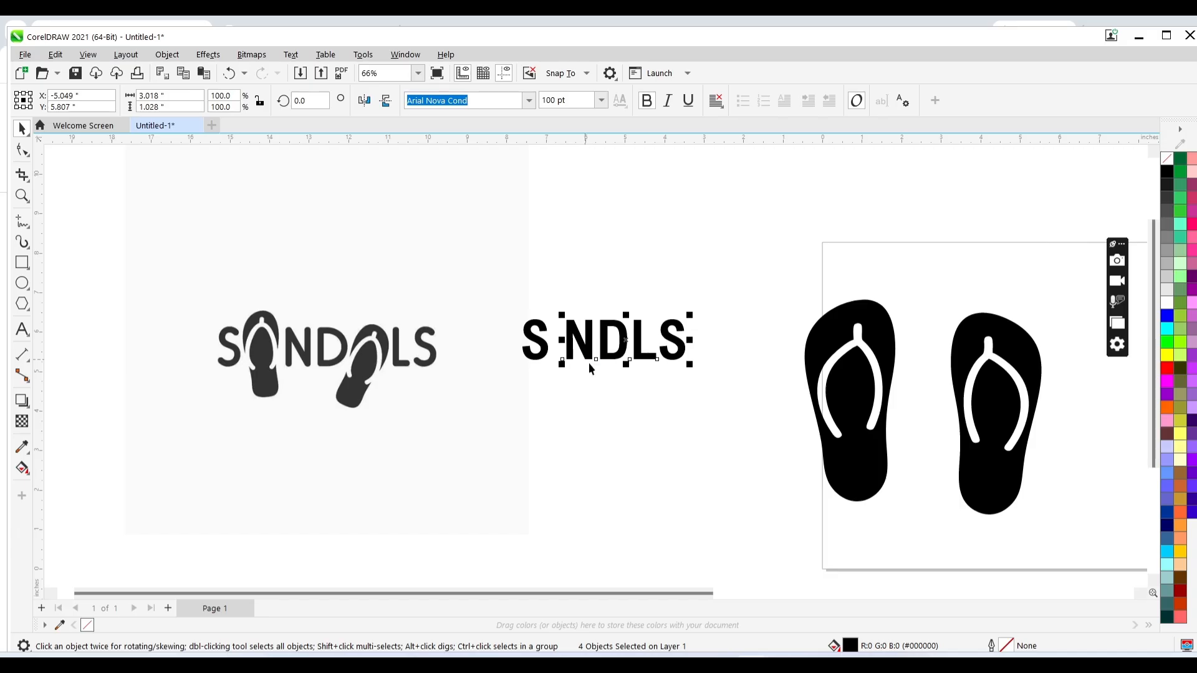
key("Right")
key("Right")
key("Right")
key("Right")
key("Right")
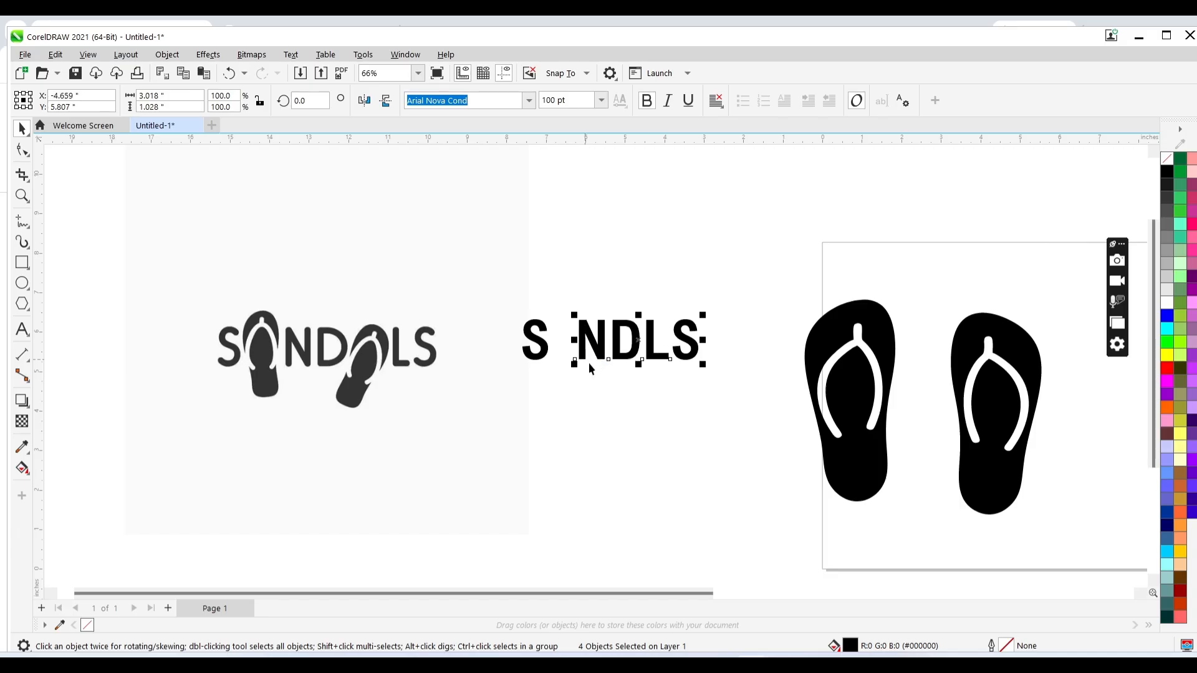
key("Right")
key("Right")
key("Right")
key("Right")
key("Right")
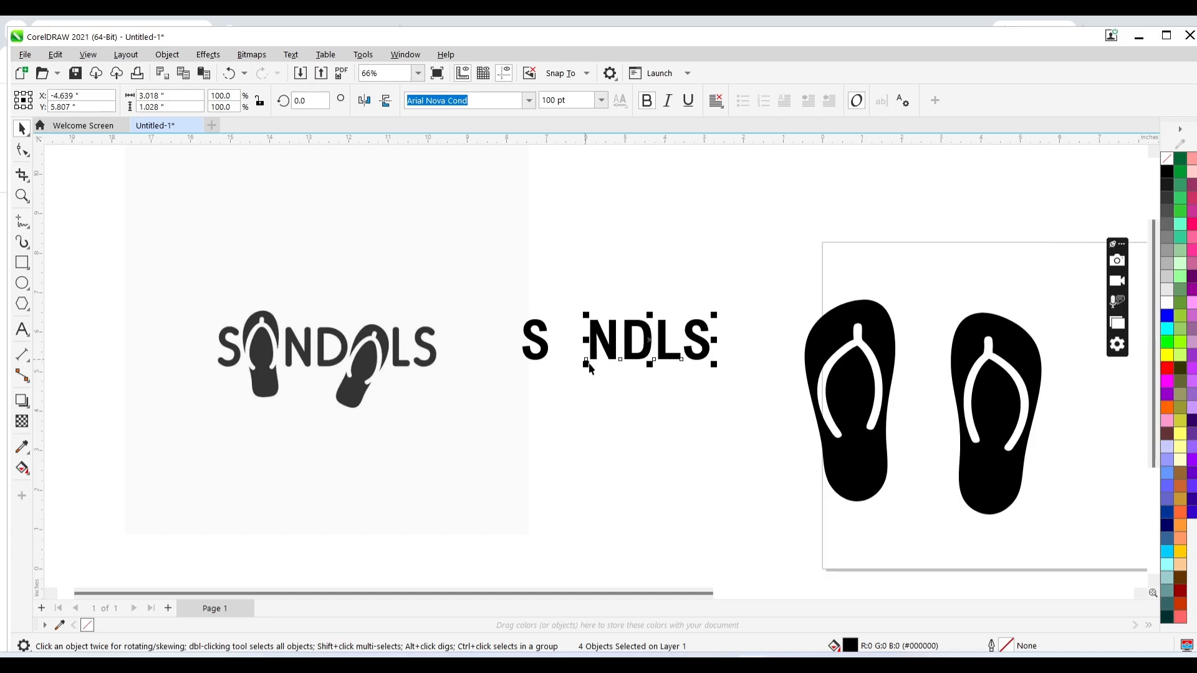
- Scale the left flip-flop down to about 32% and place it in the gap after the S
left_click(846, 326)
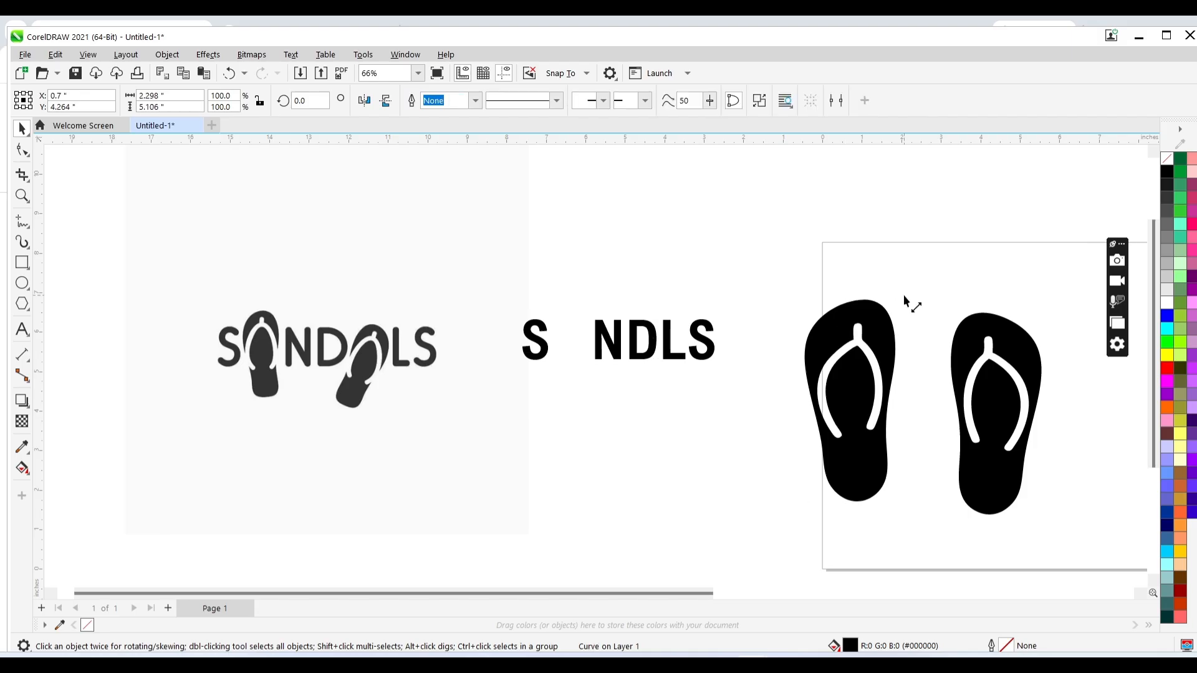
left_click_drag(903, 295, 870, 301)
left_click_drag(846, 383, 565, 330)
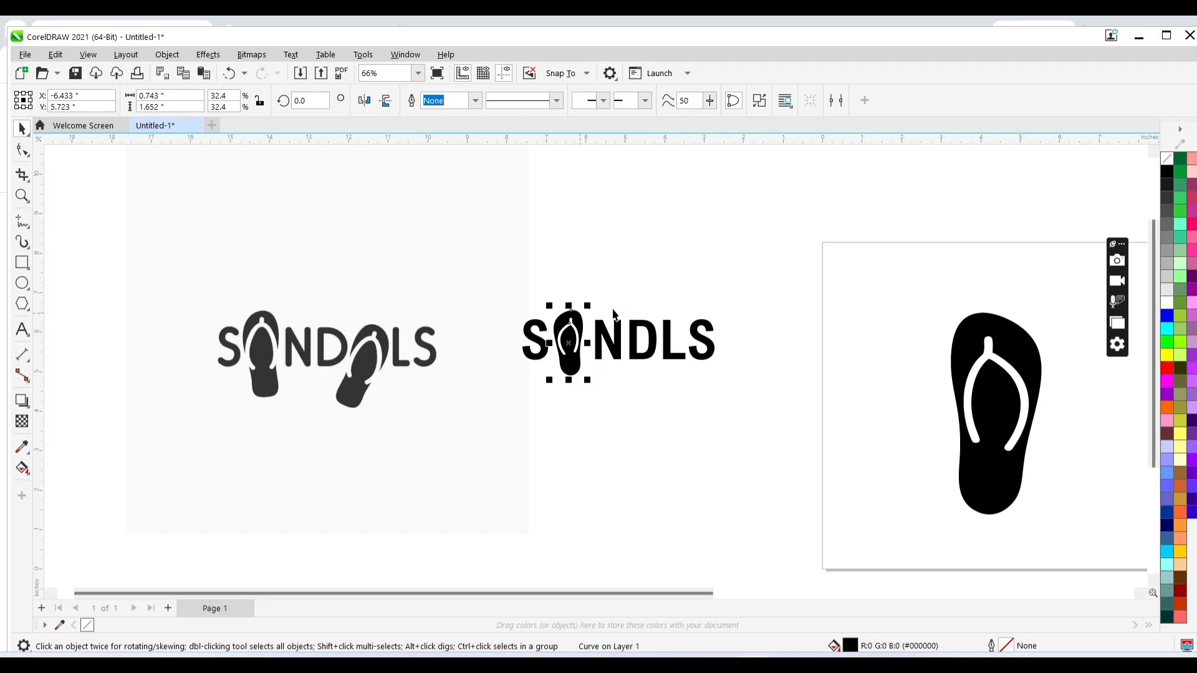
- Nudge the NDLS letters and the S left to tighten the spacing around the flip-flop
left_click(727, 303)
left_click_drag(727, 303, 592, 383)
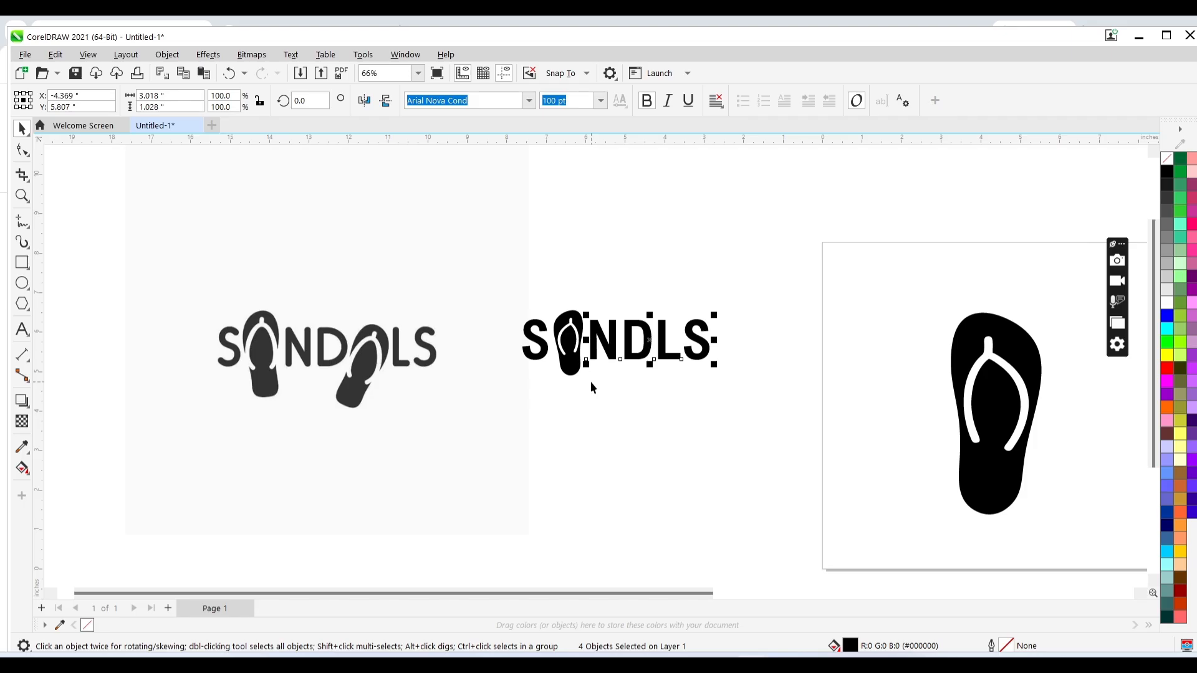
key("Left")
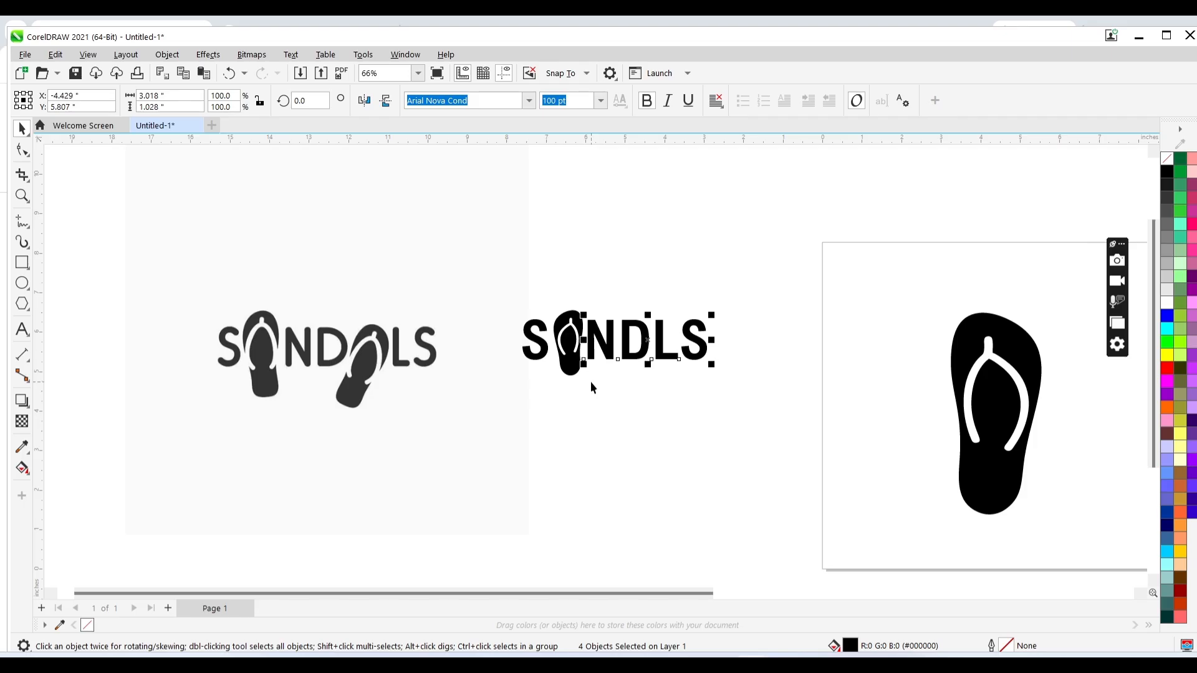
left_click(541, 340)
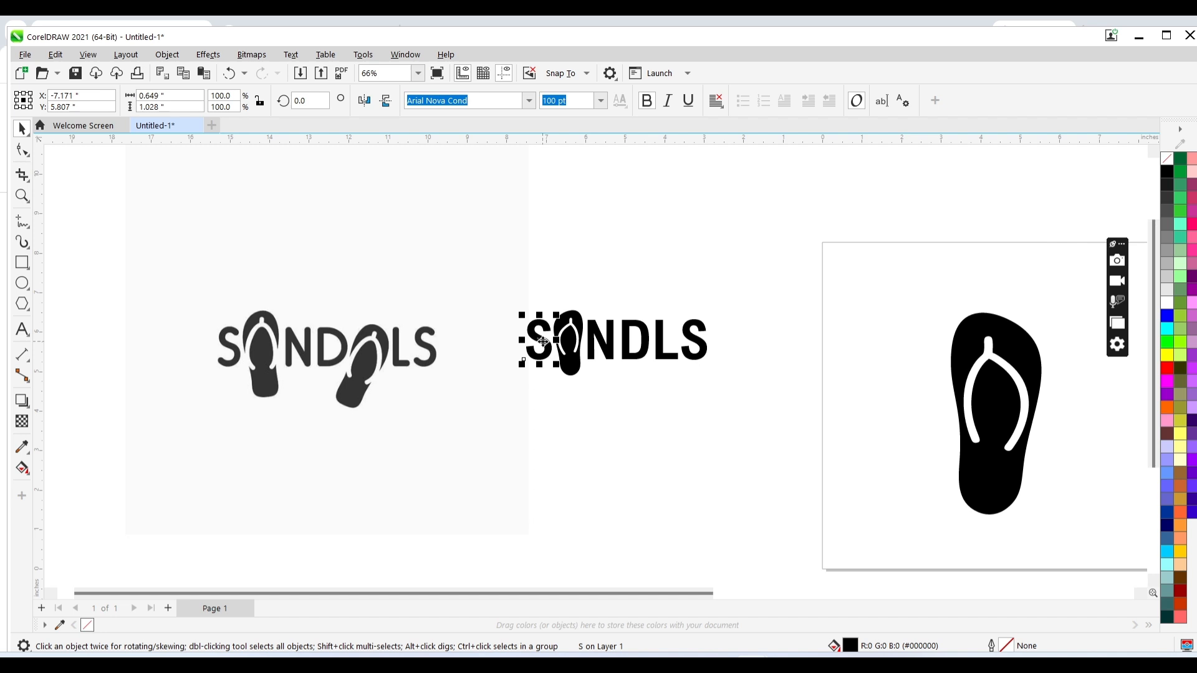
key("Left")
- Shift the L and S letters right to open a gap after the D
left_click_drag(741, 307, 647, 378)
key("Right")
key("Right")
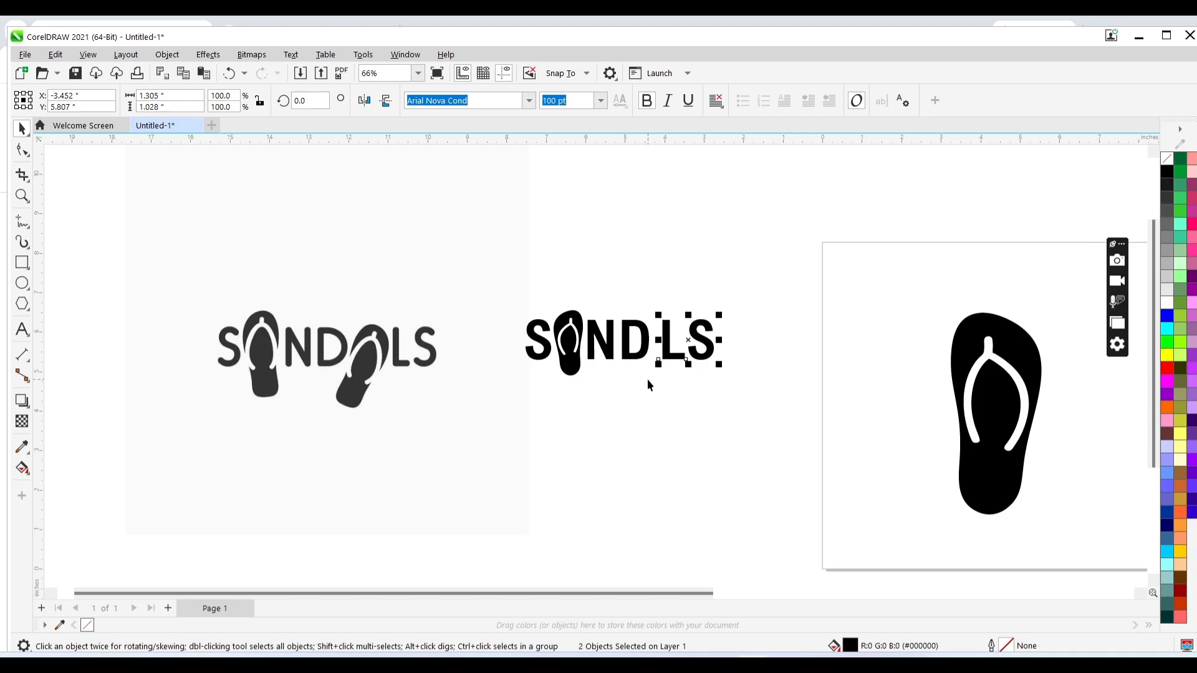
key("Right")
key("Right")
key("Right")
key("Right")
key("Right")
key("Right")
key("Right")
key("Right")
key("Right")
key("Right")
key("Right")
key("Right")
key("Right")
key("Right")
key("Right")
key("Right")
key("Right")
key("Right")
key("Right")
key("Right")
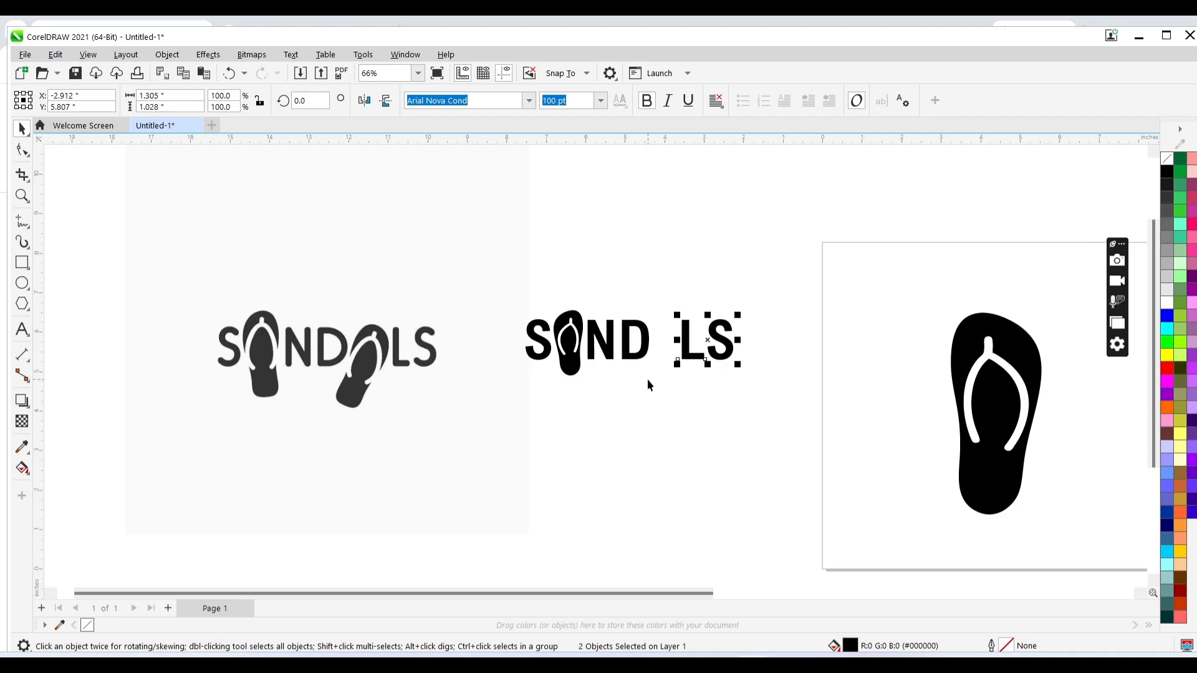
key("Right")
key("Right")
key("Right")
key("Right")
key("Right")
key("Right")
key("Right")
key("Right")
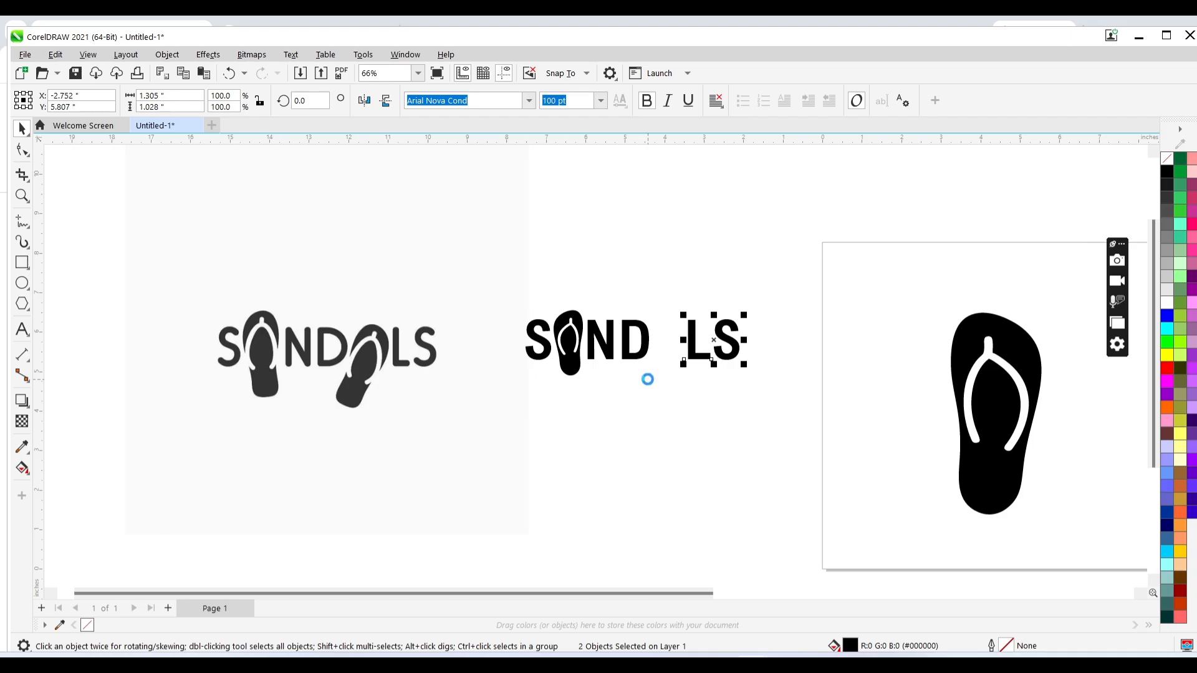
- Place the second flip-flop in the gap after the D, scaling it down and rotating it to about 351.5°
left_click_drag(1047, 319, 709, 363)
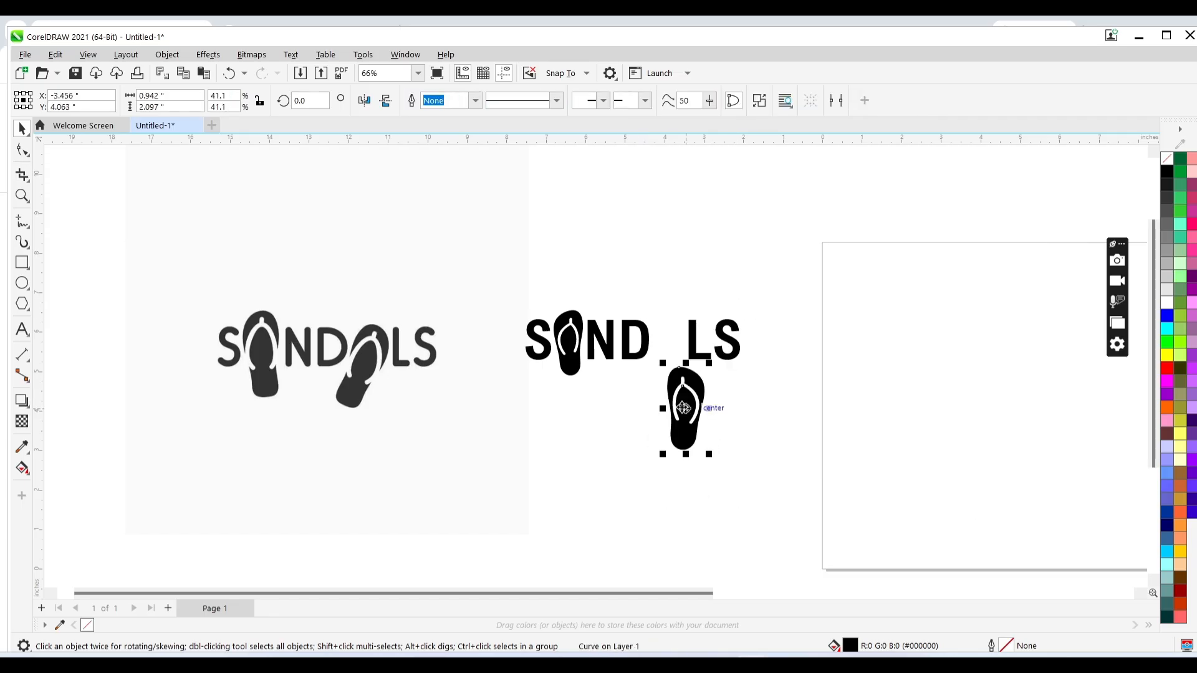
left_click_drag(683, 407, 664, 354)
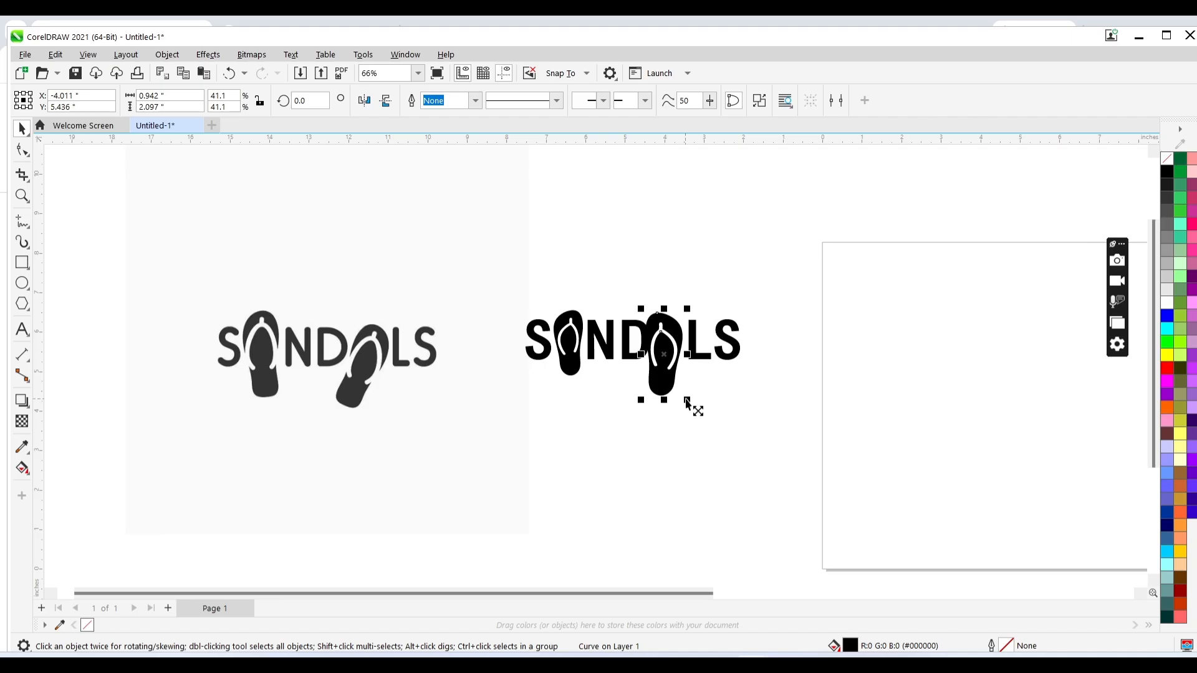
left_click_drag(686, 399, 688, 399)
left_click_drag(688, 399, 679, 384)
left_click(663, 354)
left_click_drag(683, 320, 681, 335)
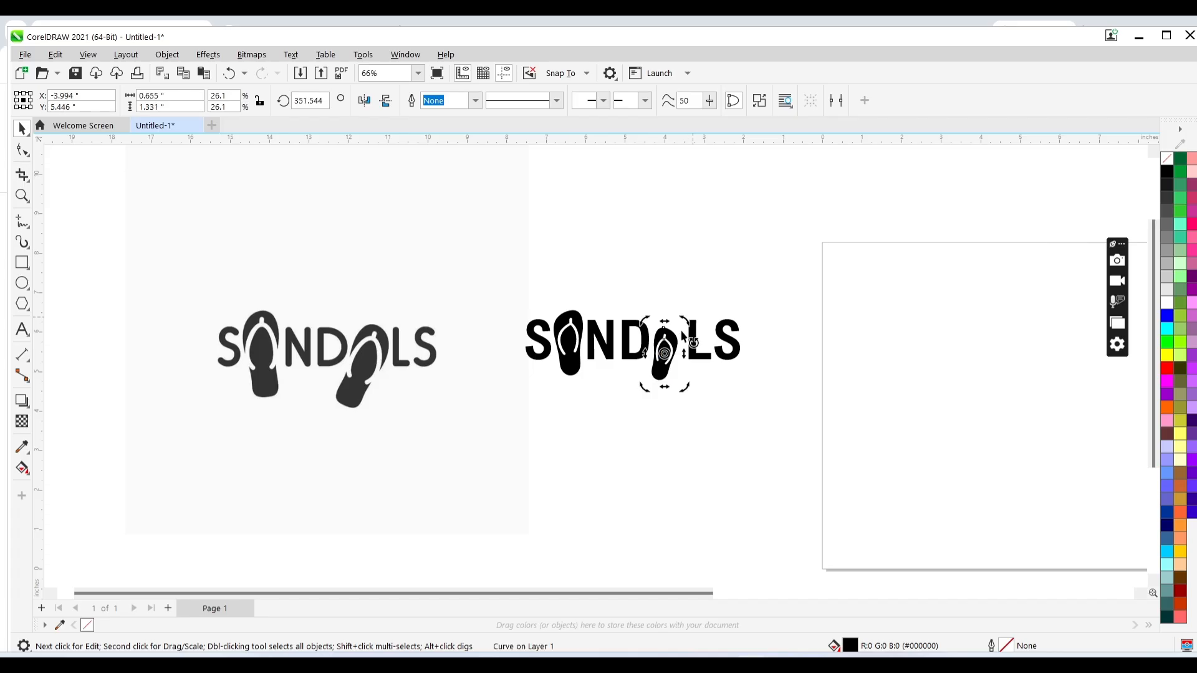
- Enlarge the tilted flip-flop to about 37.5% and nudge it up and left into position
left_click(665, 352)
left_click_drag(683, 322, 692, 321)
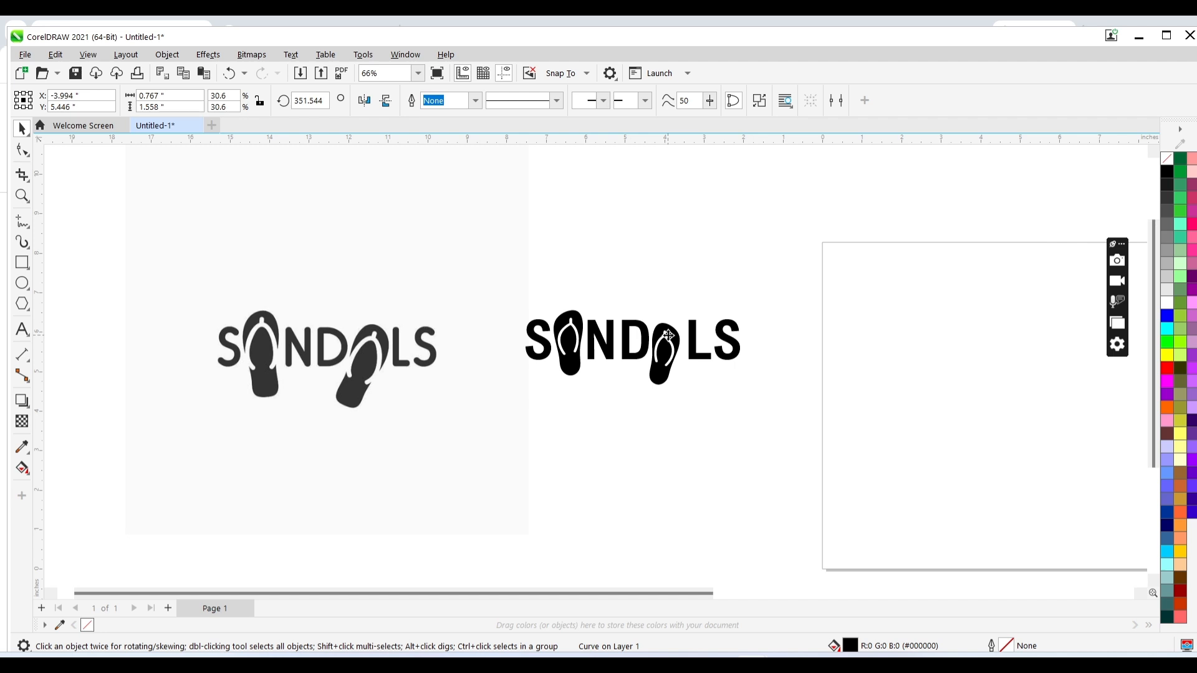
left_click(632, 276)
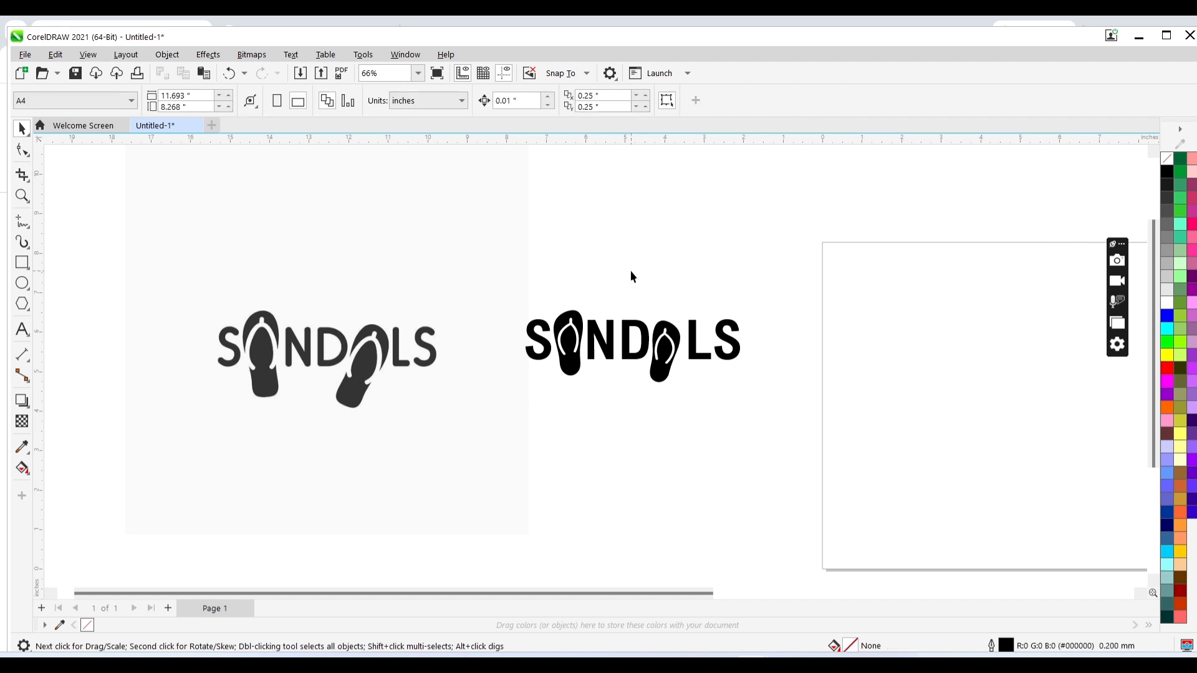
left_click(673, 354)
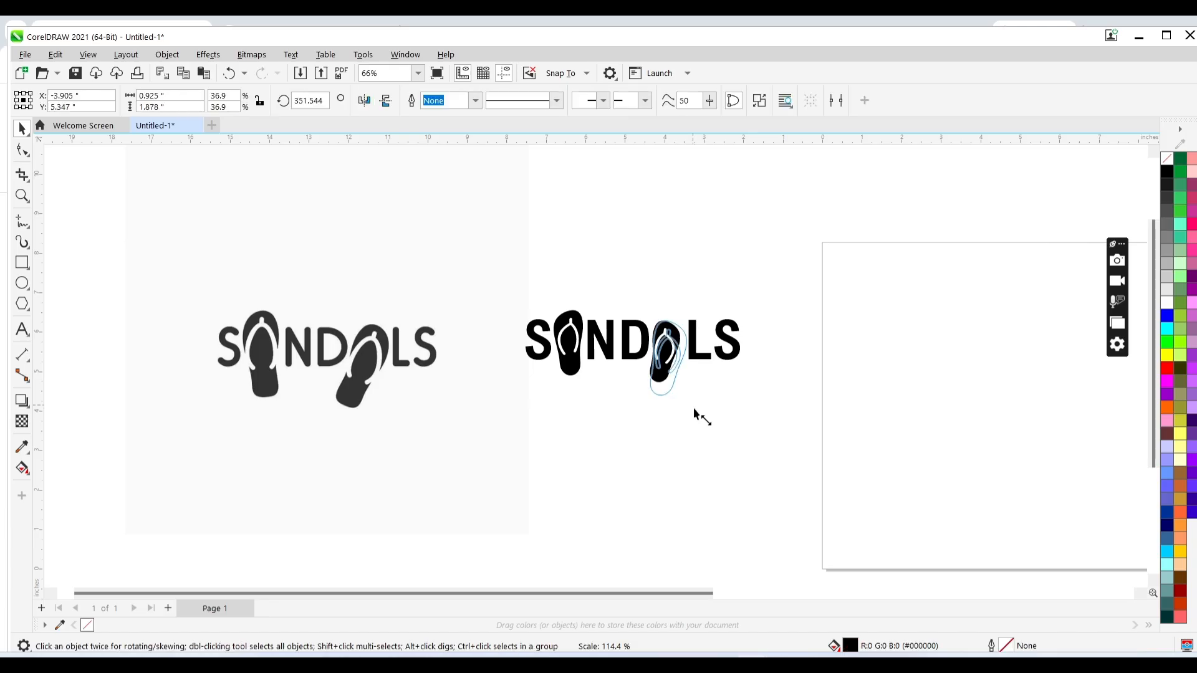
left_click_drag(684, 385, 693, 407)
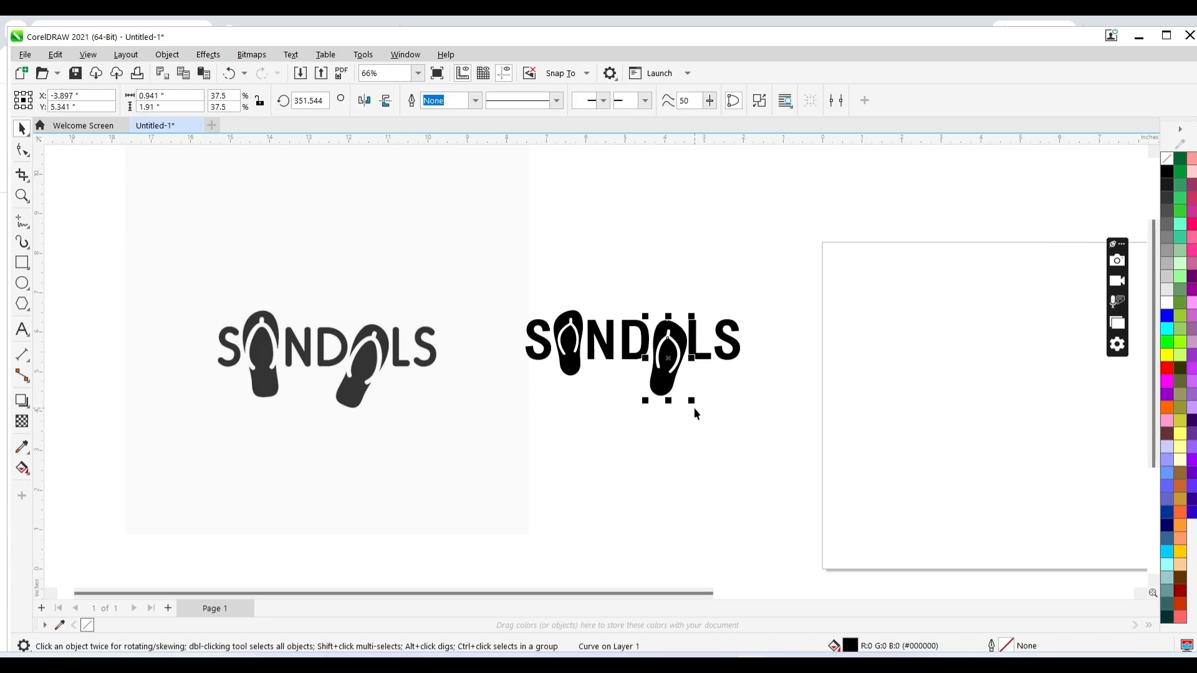
key("Up")
key("Up")
key("Up")
key("Up")
key("Up")
key("Up")
key("Up")
key("Up")
key("Left")
key("Left")
key("Left")
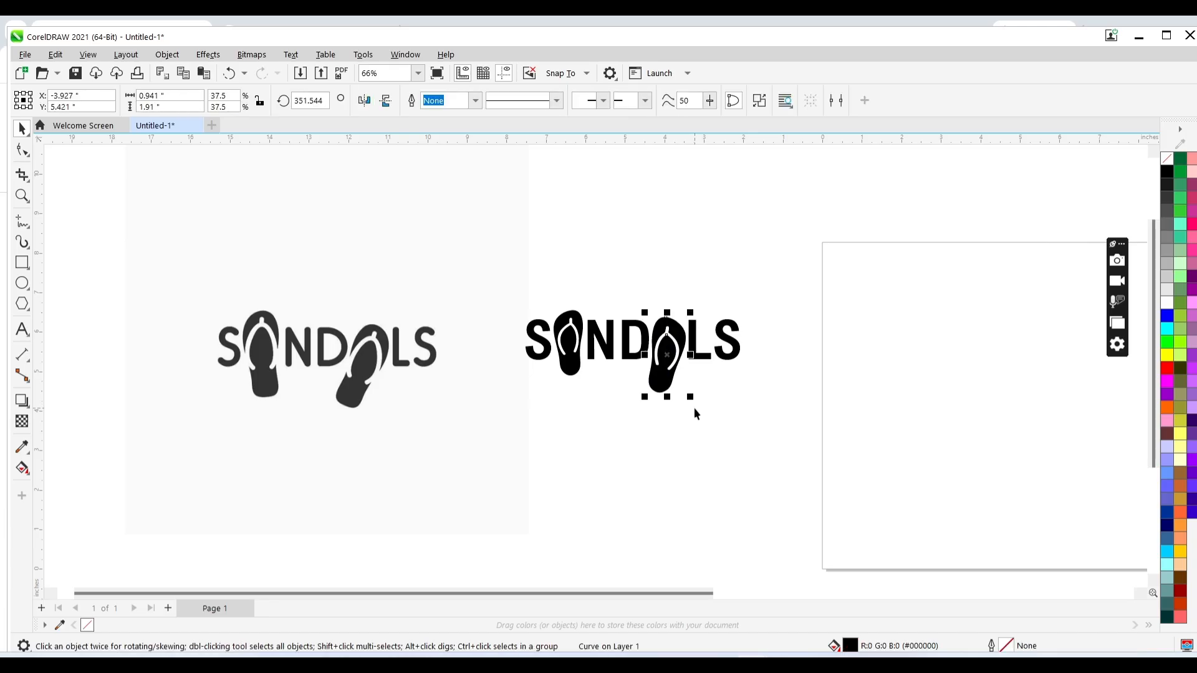
- Enlarge the first flip-flop to about 38.5% and nudge it and the S slightly left
left_click(572, 368)
left_click_drag(548, 383, 546, 389)
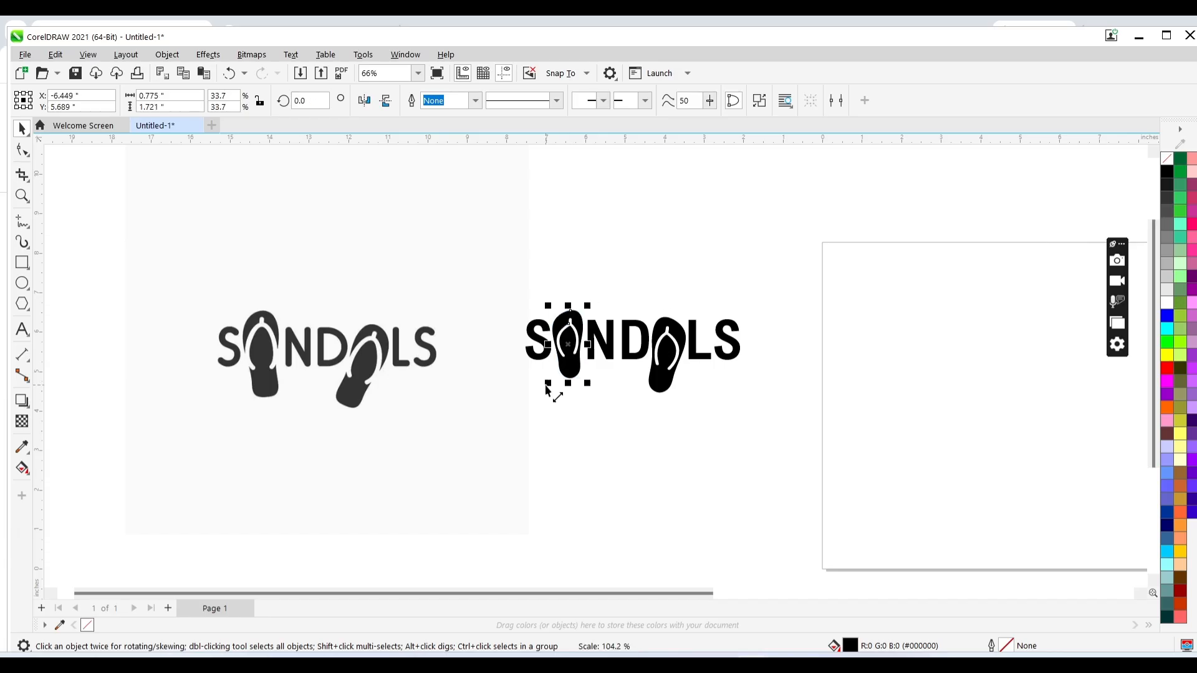
left_click_drag(588, 382, 595, 399)
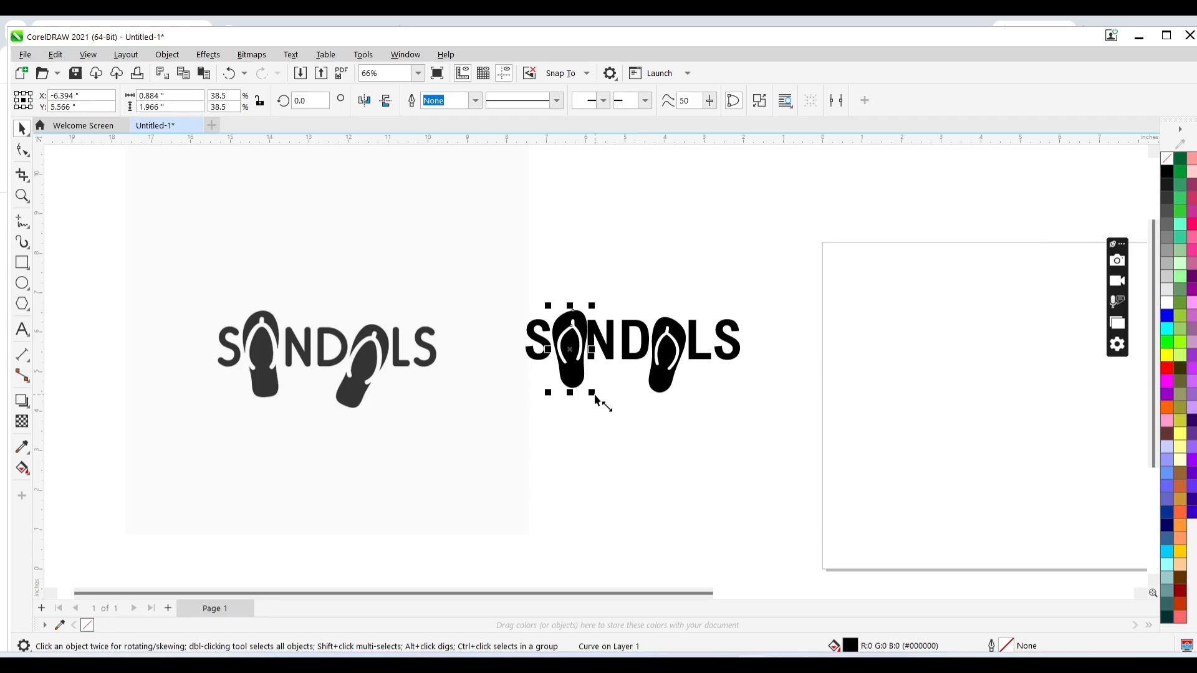
key("Left")
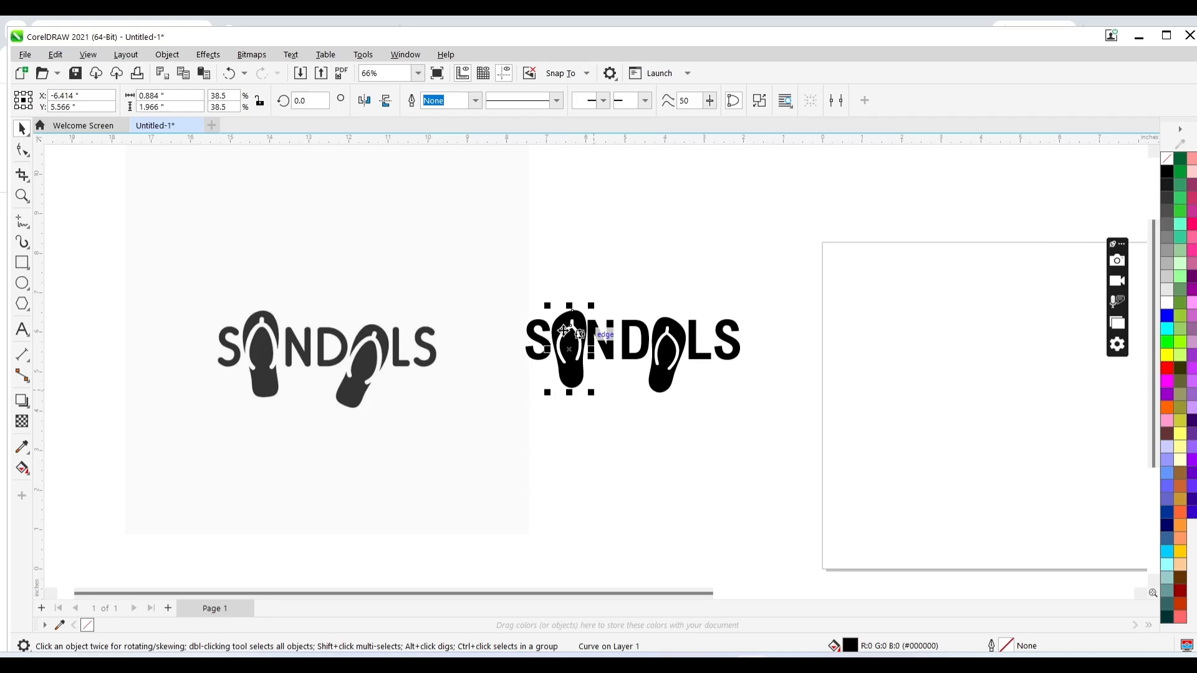
left_click(539, 338)
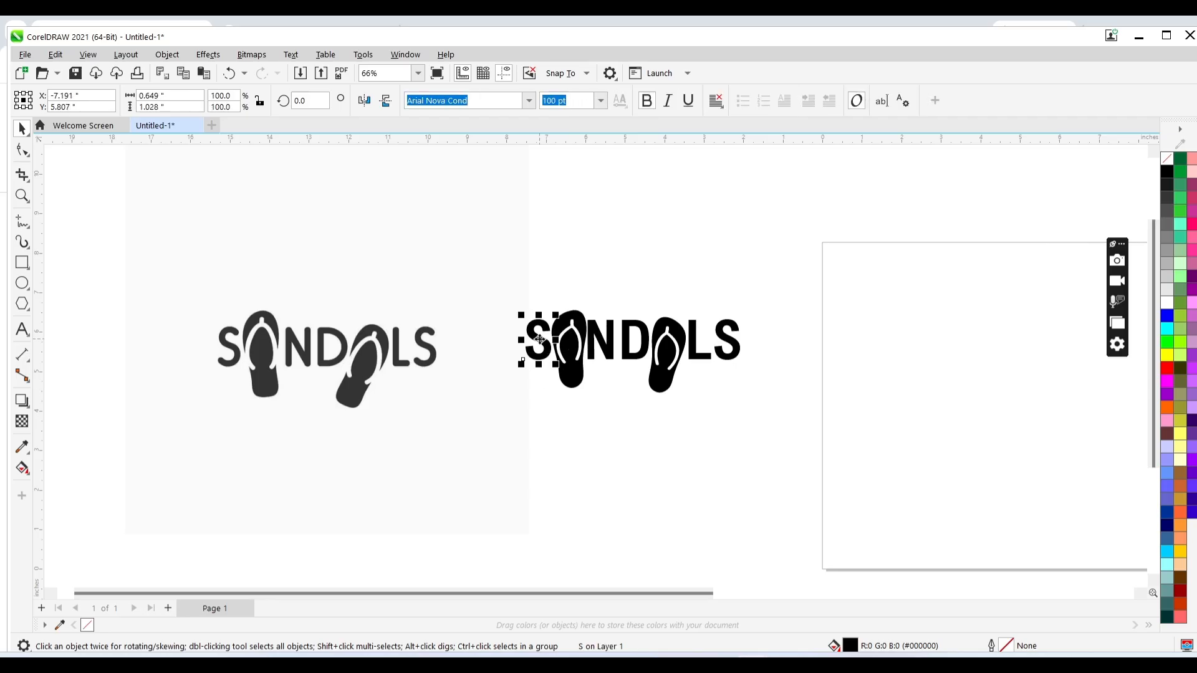
key("Left")
left_click(565, 353)
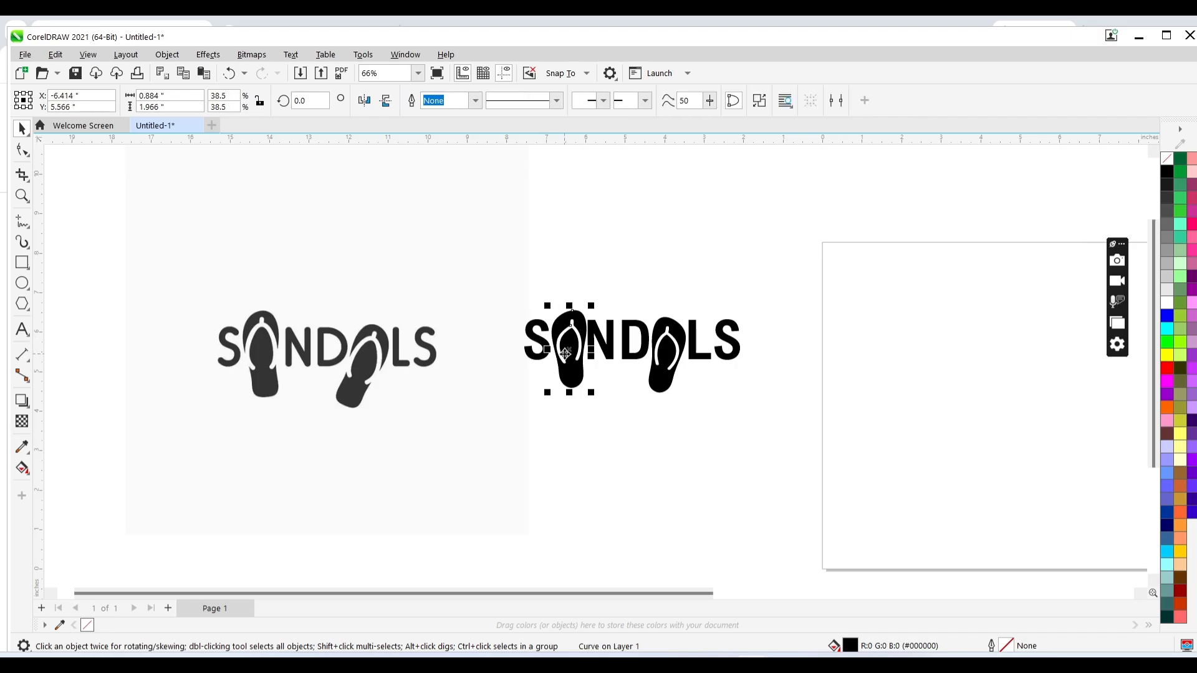
key("Left")
- Group all the letters and flip-flops of the new logo together
left_click(744, 288)
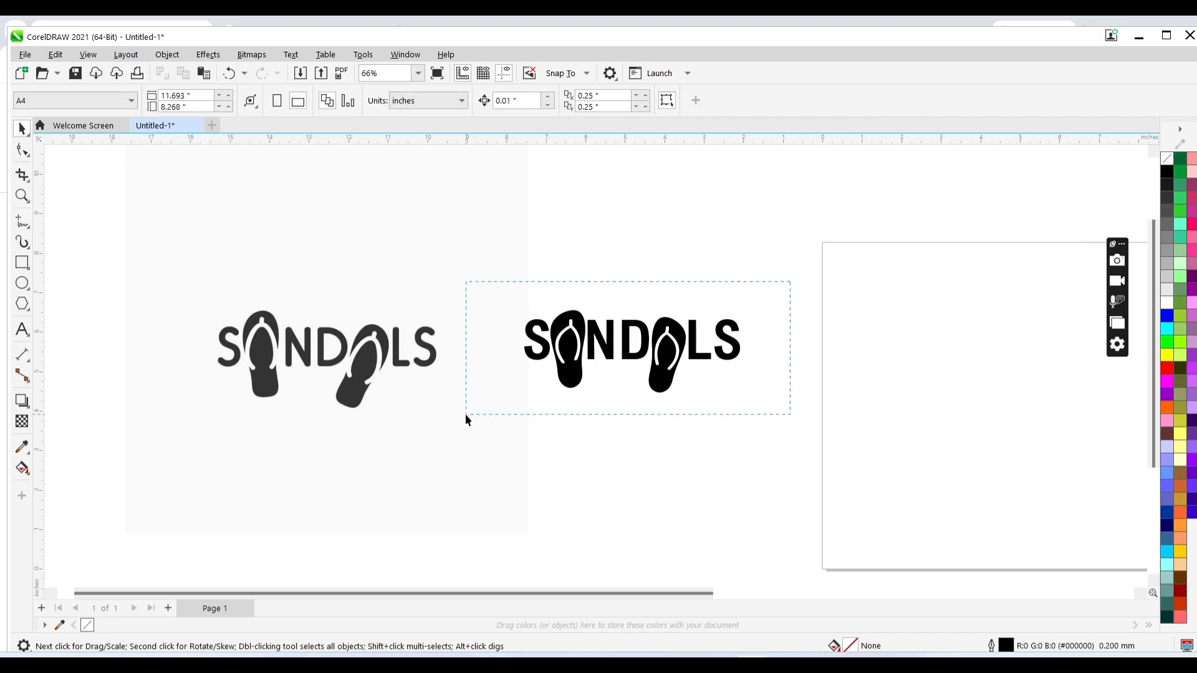
left_click_drag(465, 414, 464, 414)
key("ctrl+g")
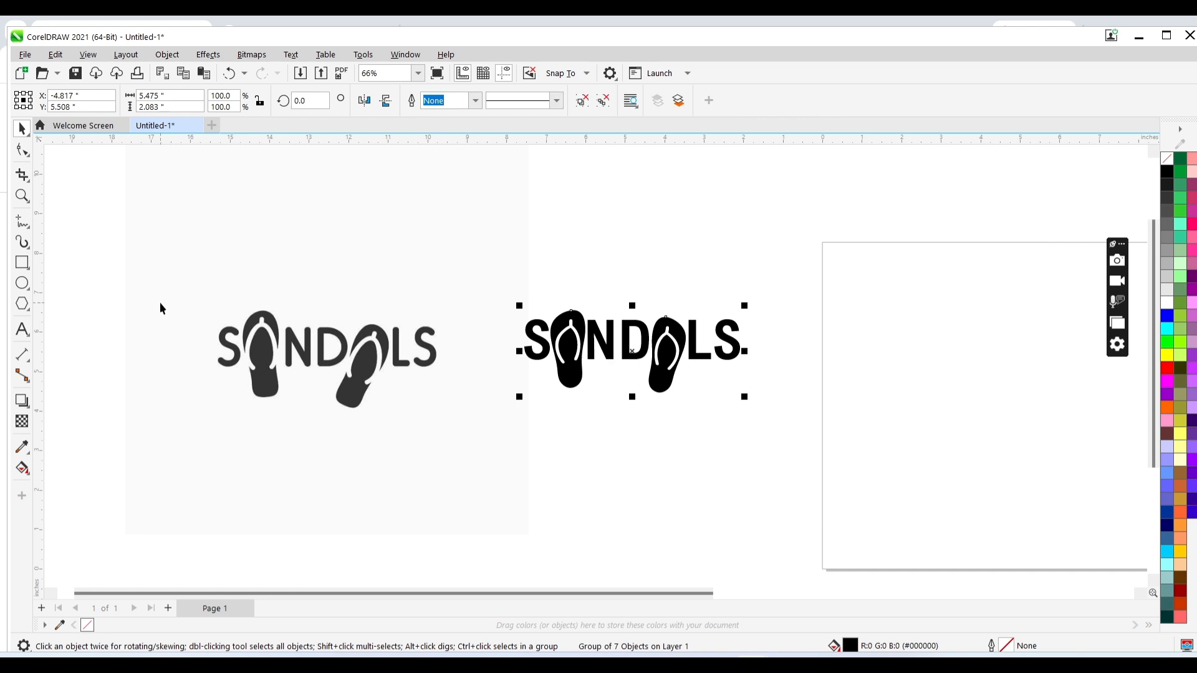
- Draw a white-filled rectangle with no outline around the new logo
left_click(22, 262)
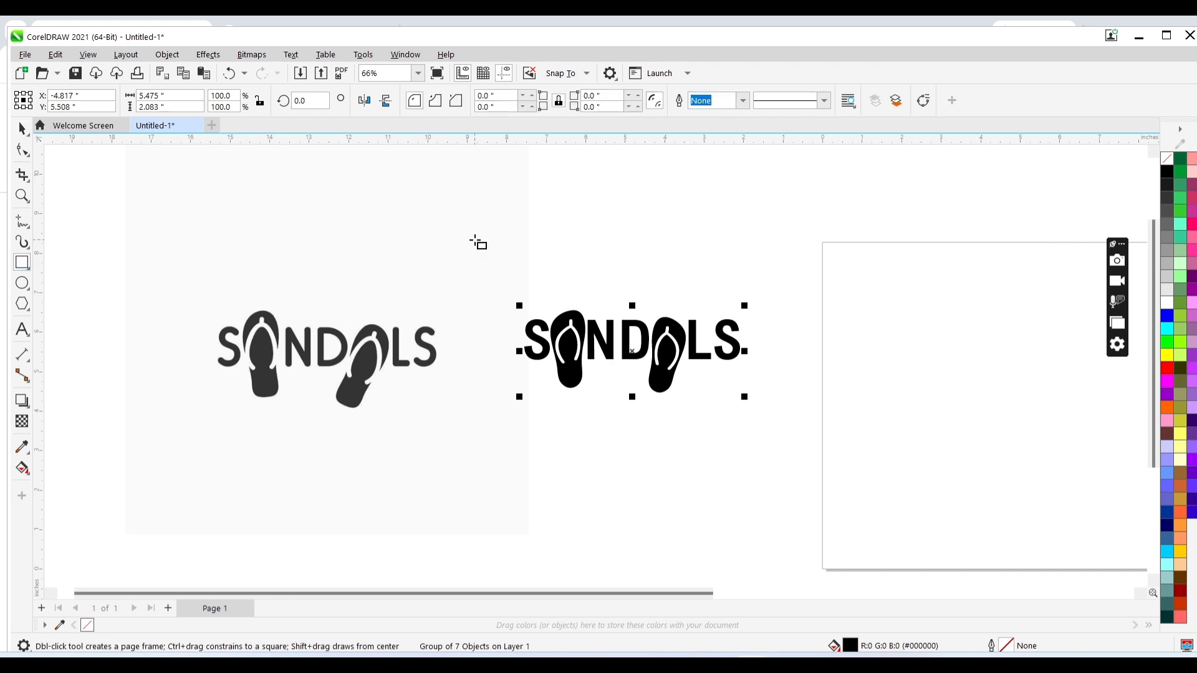
left_click_drag(475, 240, 785, 452)
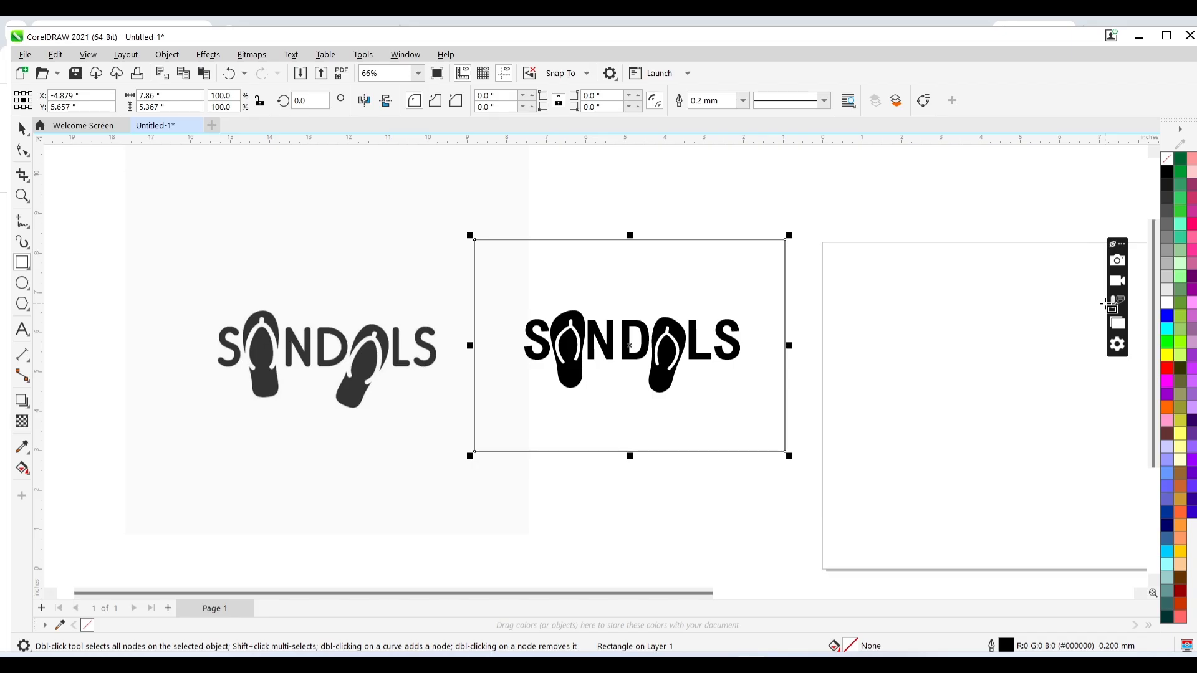
left_click(1166, 302)
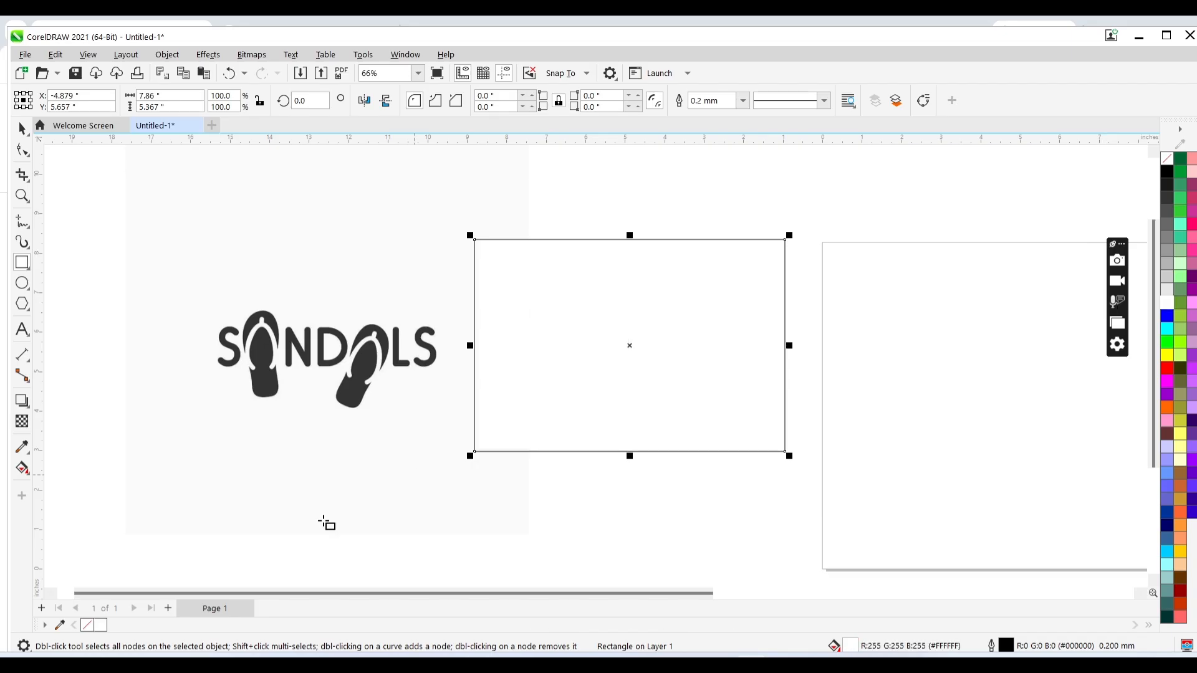
right_click(88, 629)
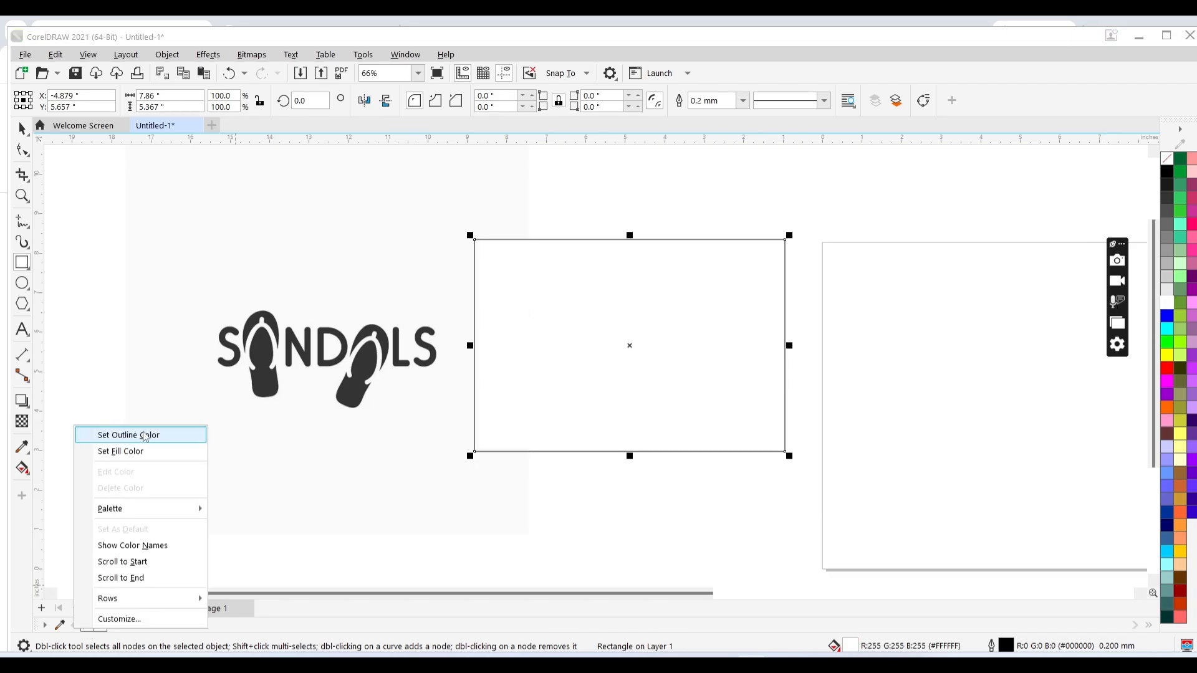
left_click(144, 435)
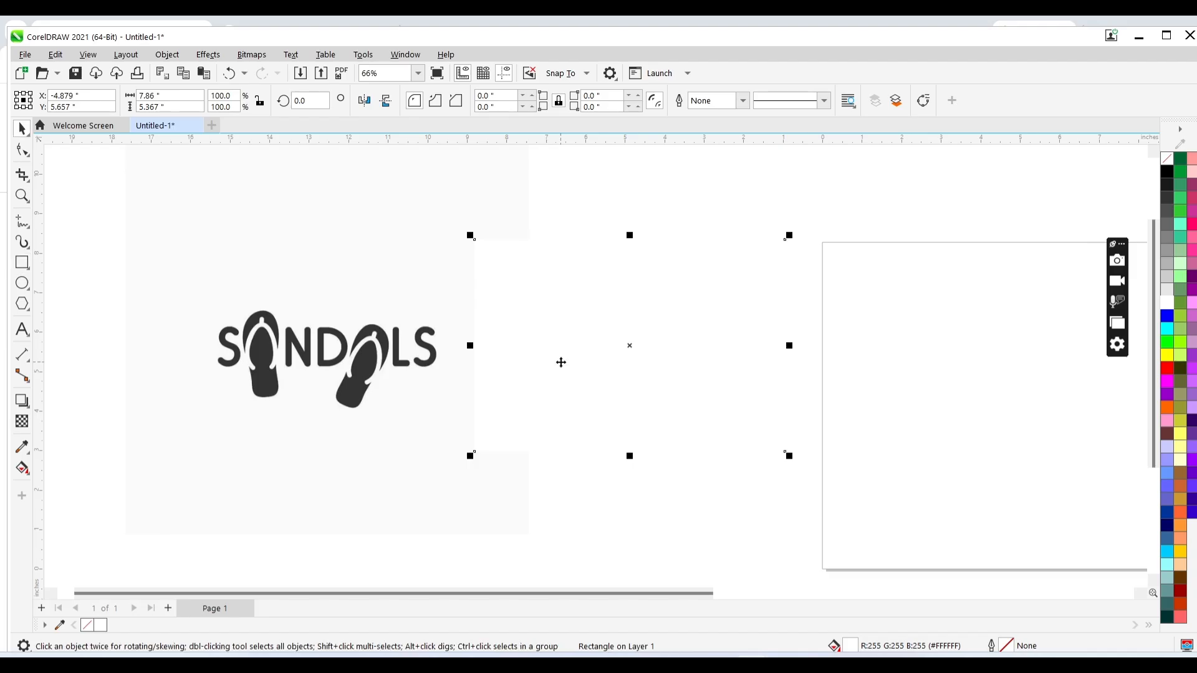
- Bring the logo group in front of the rectangle and center both objects on each other
left_click_drag(864, 216, 449, 435)
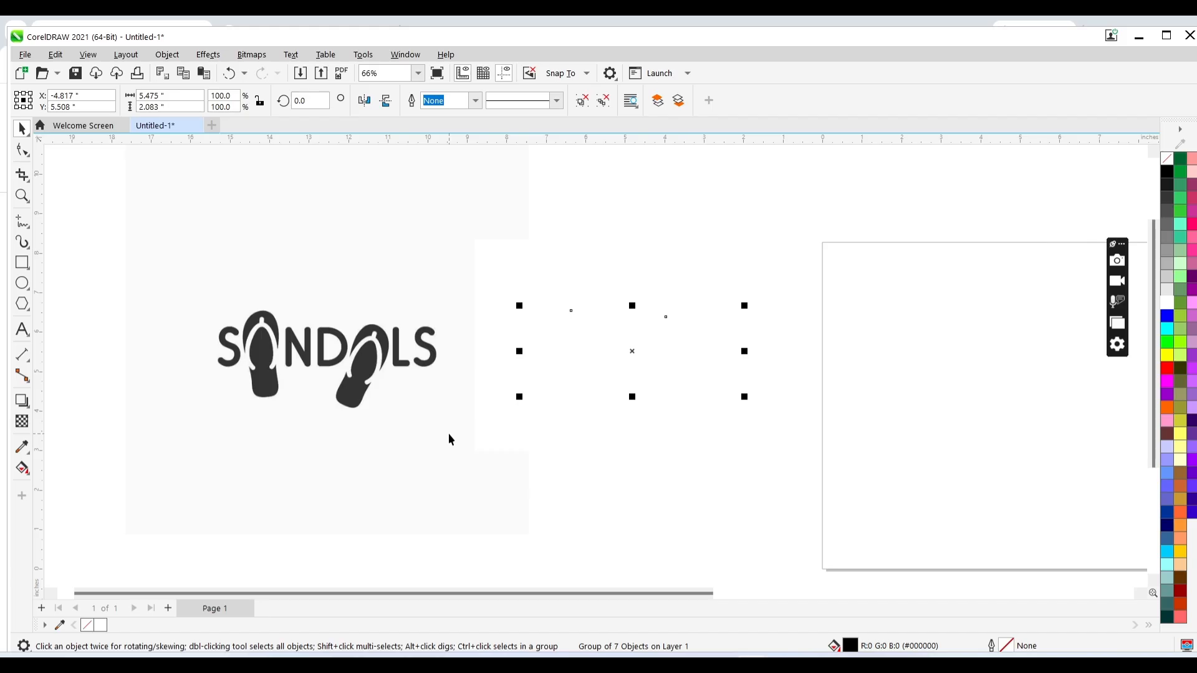
key("shift+Page_Up")
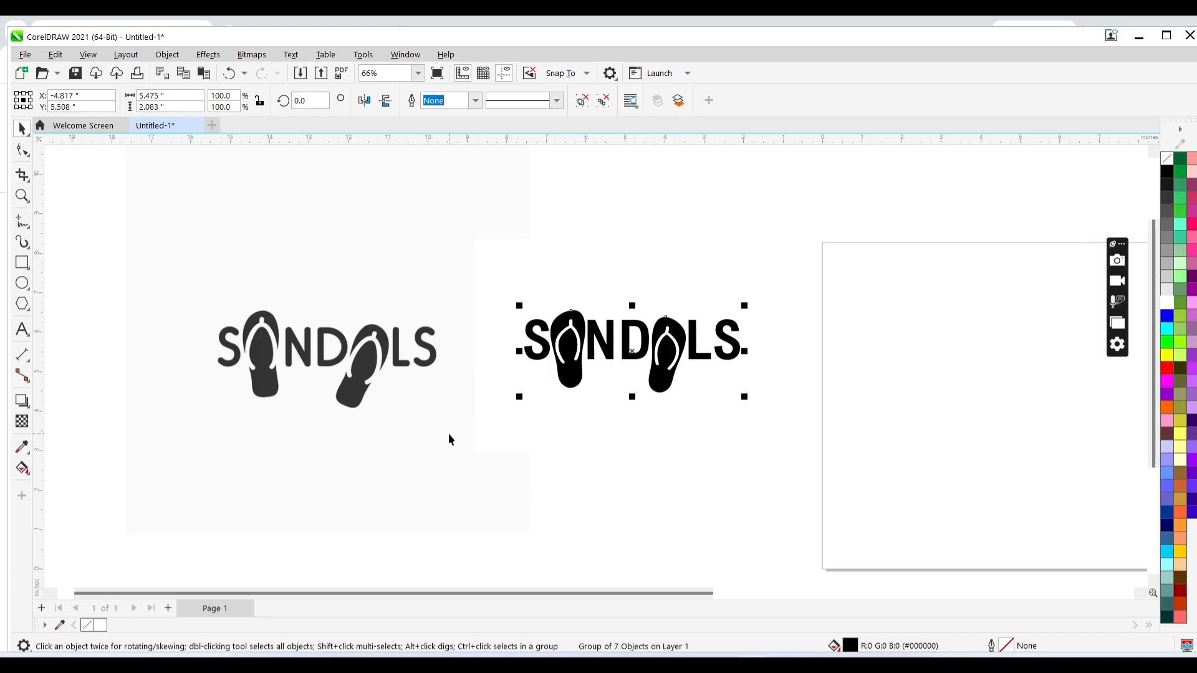
left_click(631, 291, "shift")
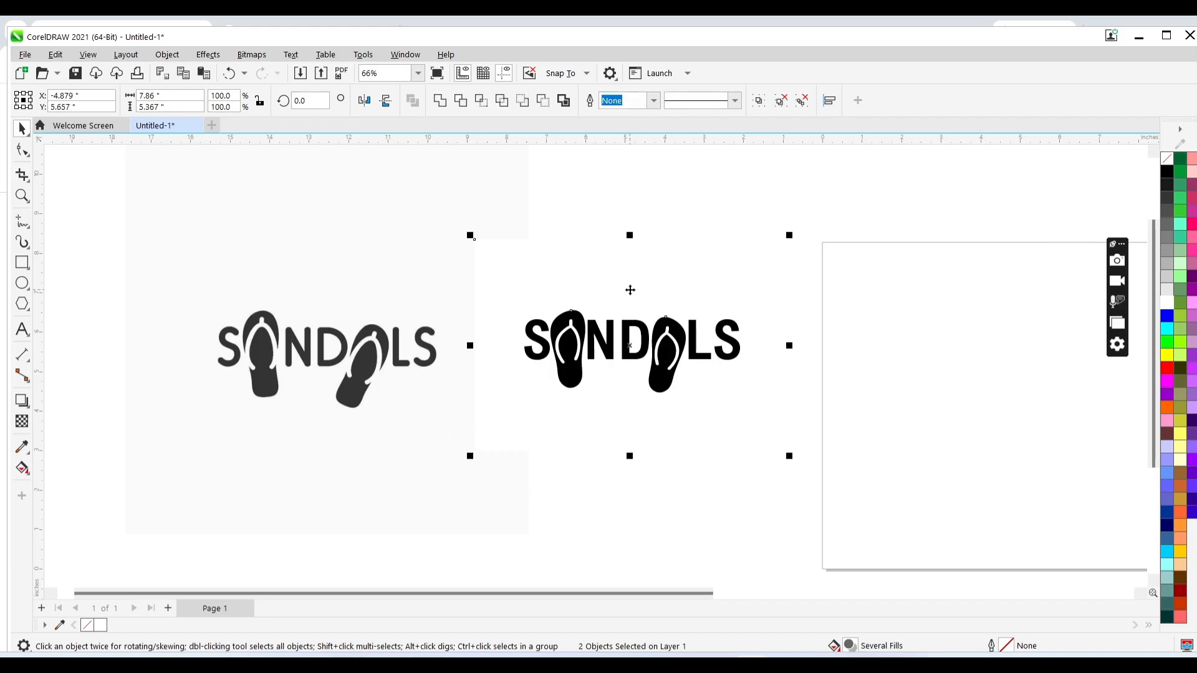
key("e")
key("c")
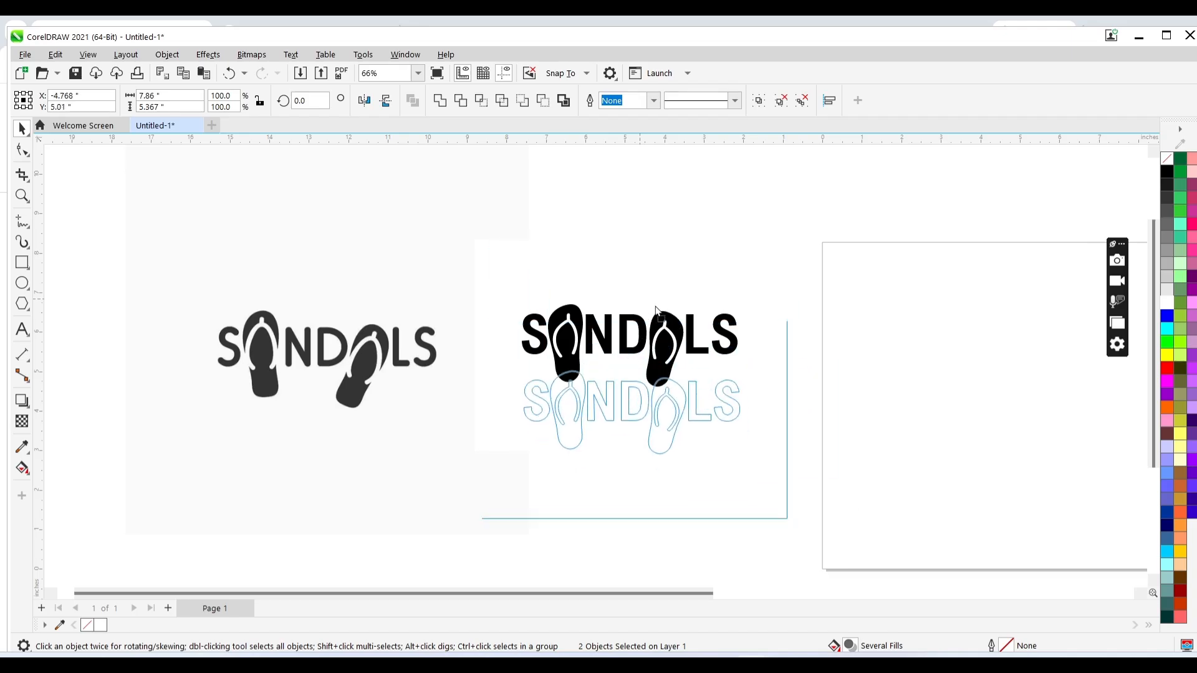